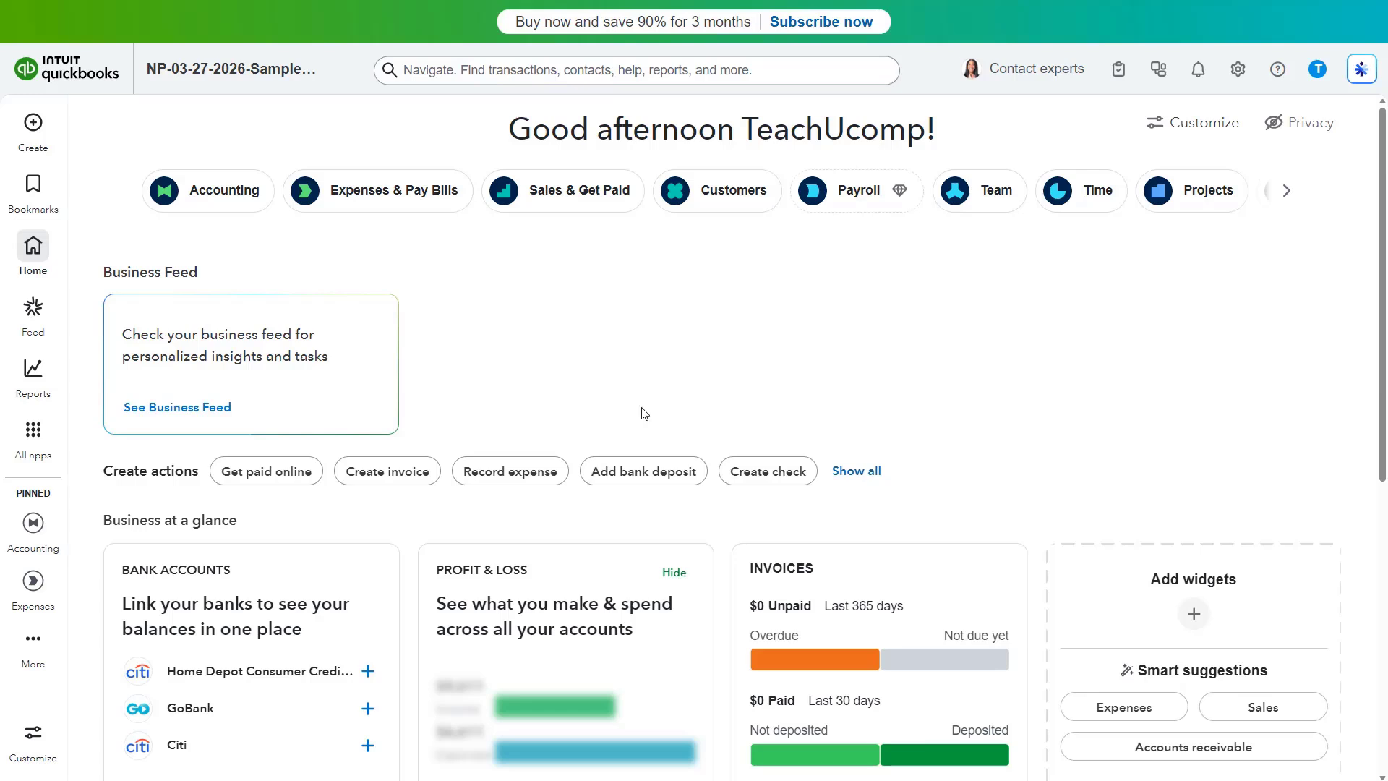
Open the Employees list in the Team area and start adding a new employee.
{"action": "left_click", "coordinate": [36, 432]}
{"action": "mouse_move", "coordinate": [122, 509]}
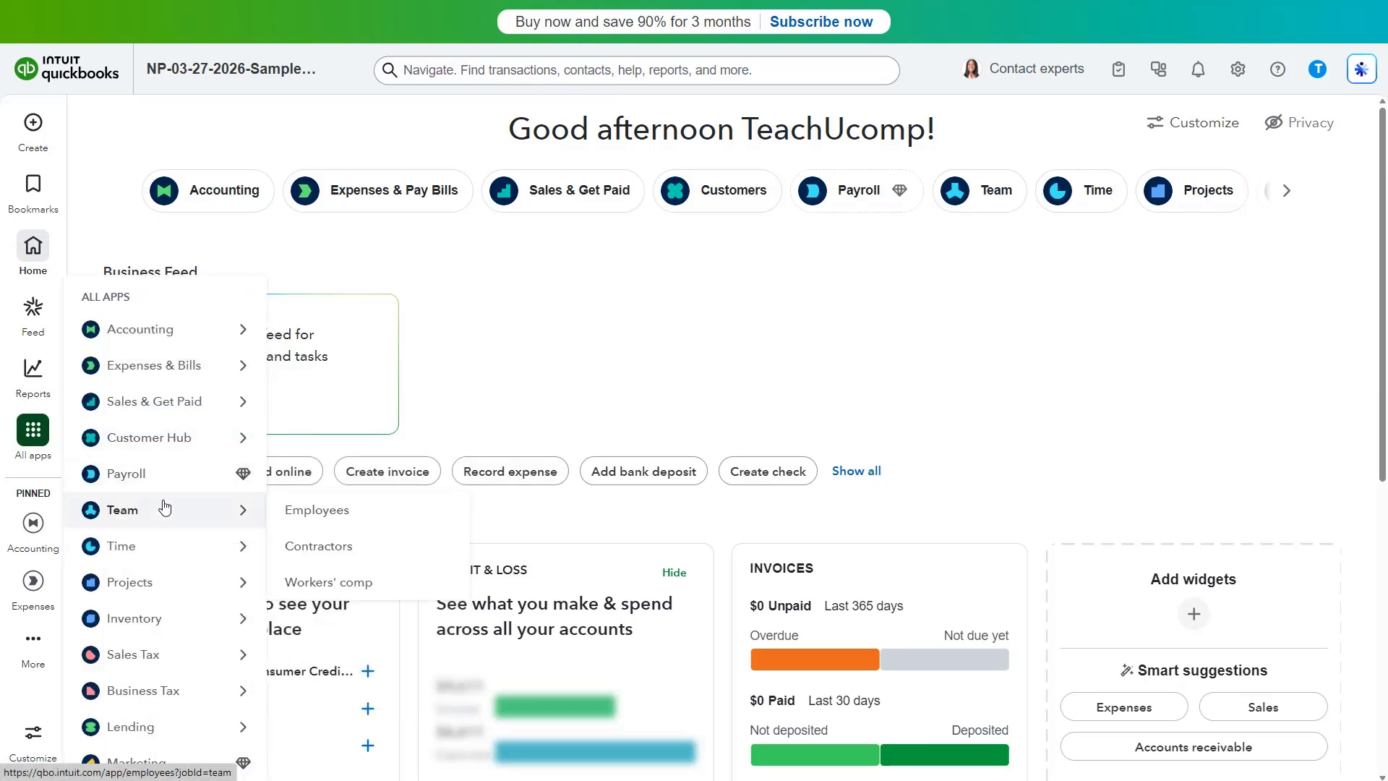
{"action": "left_click", "coordinate": [309, 511]}
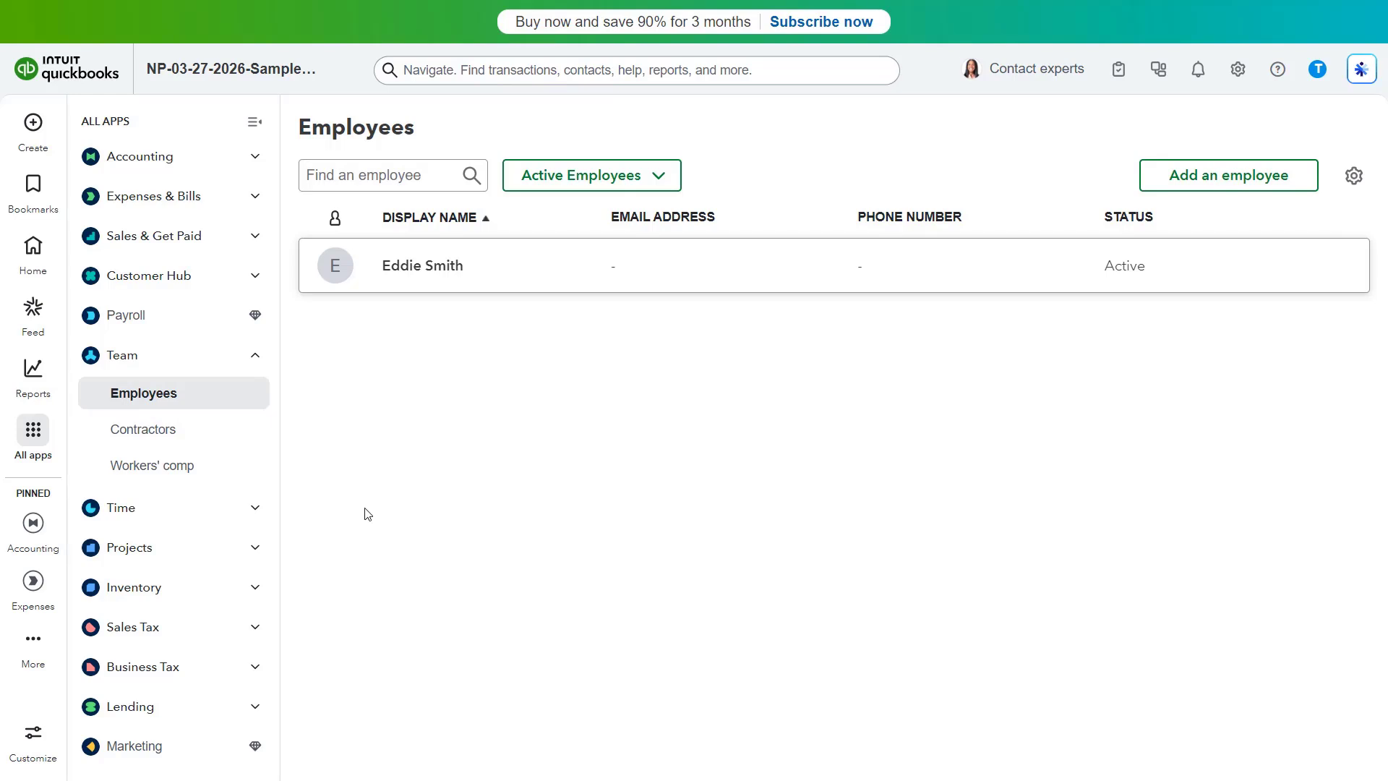
{"action": "left_click", "coordinate": [1209, 185]}
{"action": "left_click", "coordinate": [754, 299]}
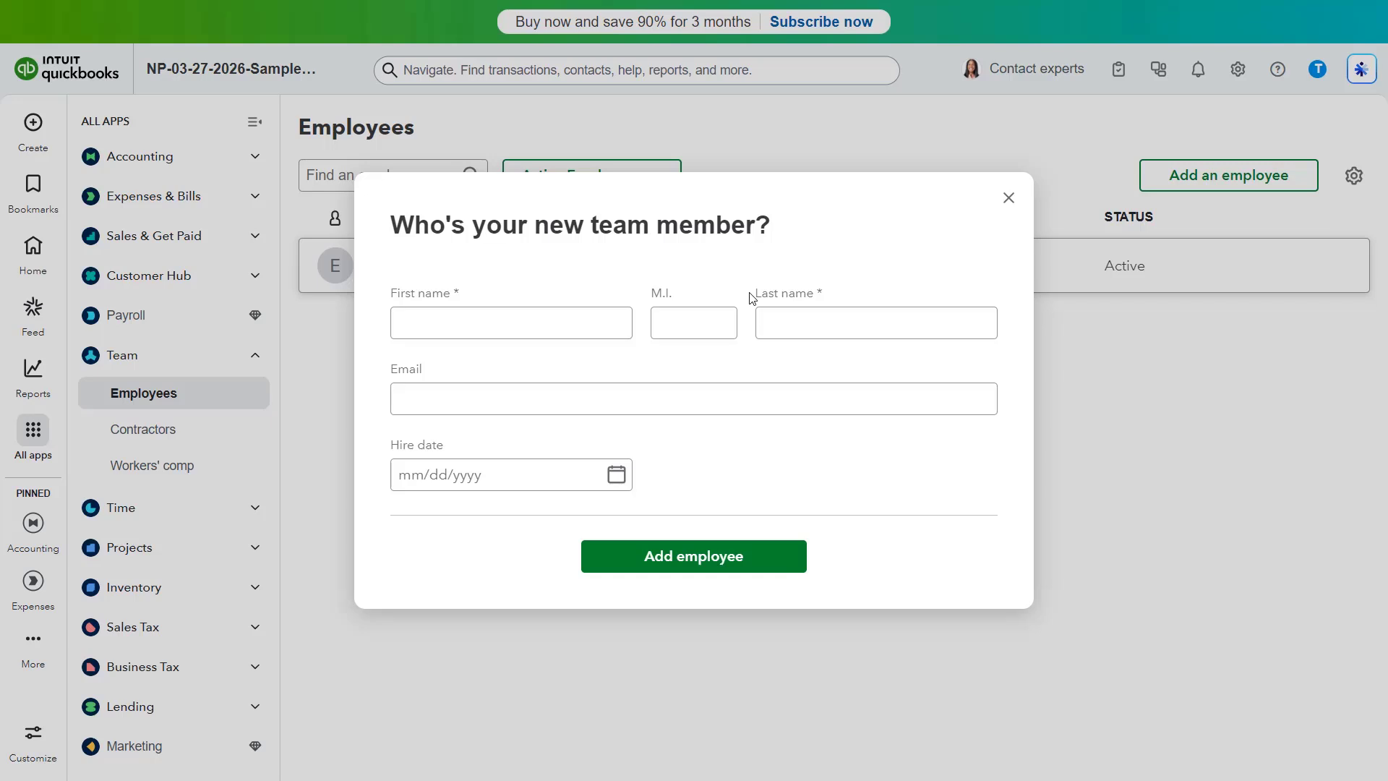
Enter the new employee's first and last name, add the employee, and return to the employee list.
{"action": "left_click", "coordinate": [458, 295]}
{"action": "left_click", "coordinate": [458, 319]}
{"action": "type", "text": "Jane"}
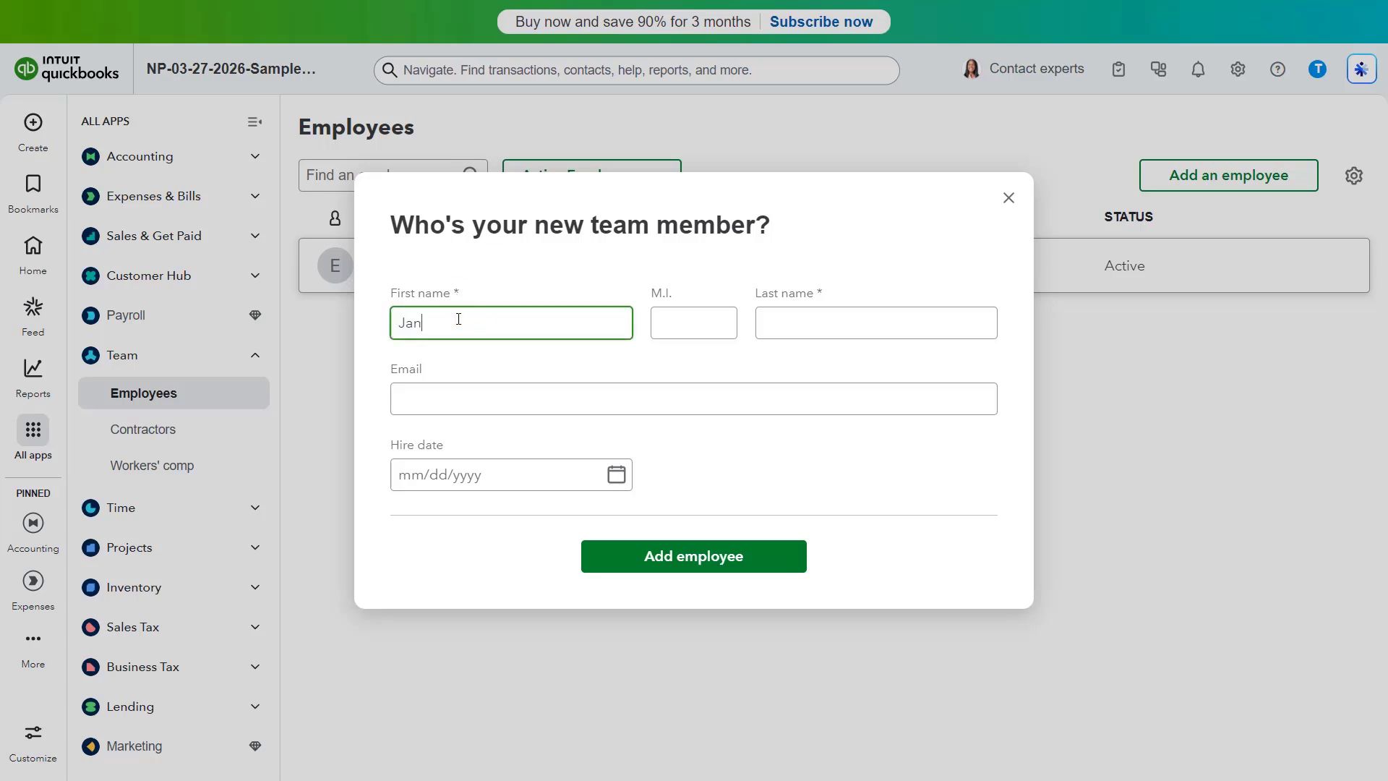
{"action": "key", "text": "Tab"}
{"action": "key", "text": "Tab"}
{"action": "type", "text": "Doe"}
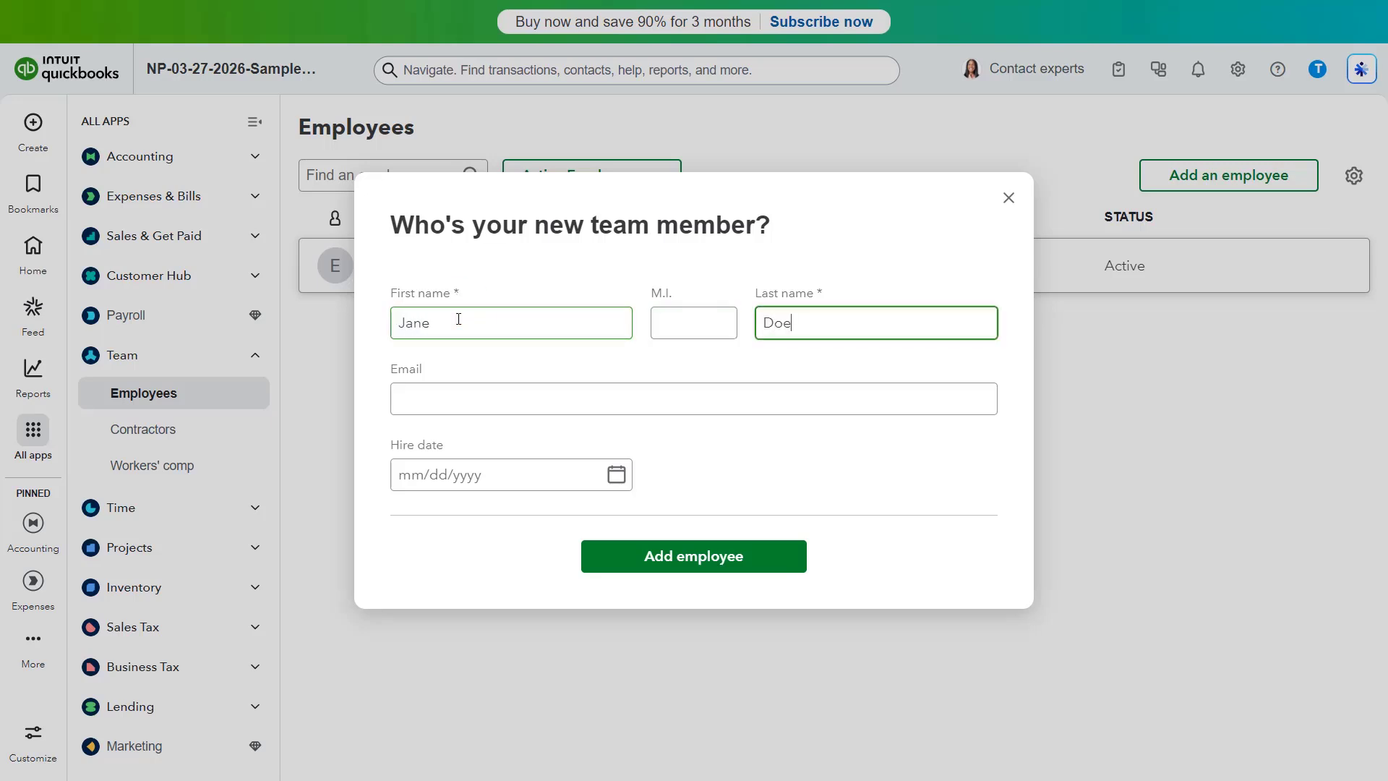
{"action": "key", "text": "Tab"}
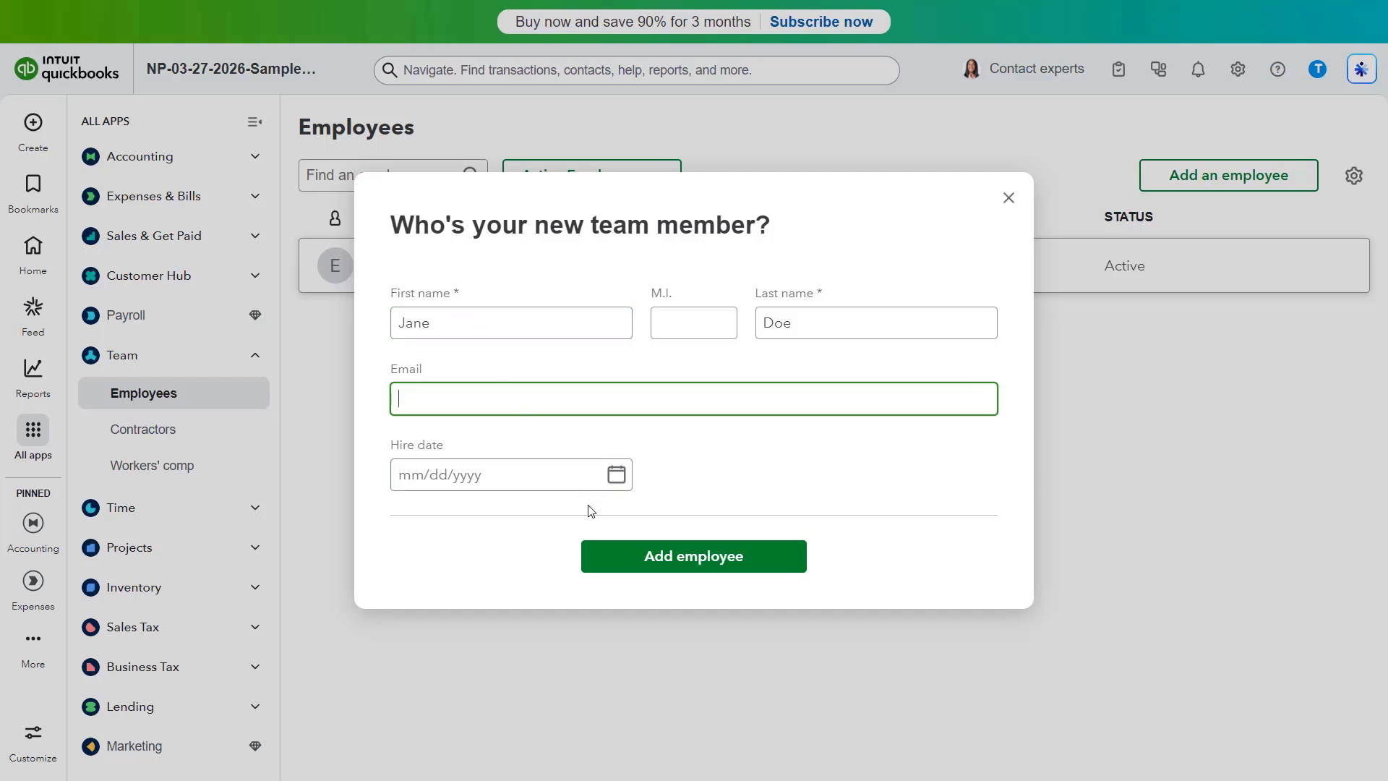
{"action": "left_click", "coordinate": [621, 559]}
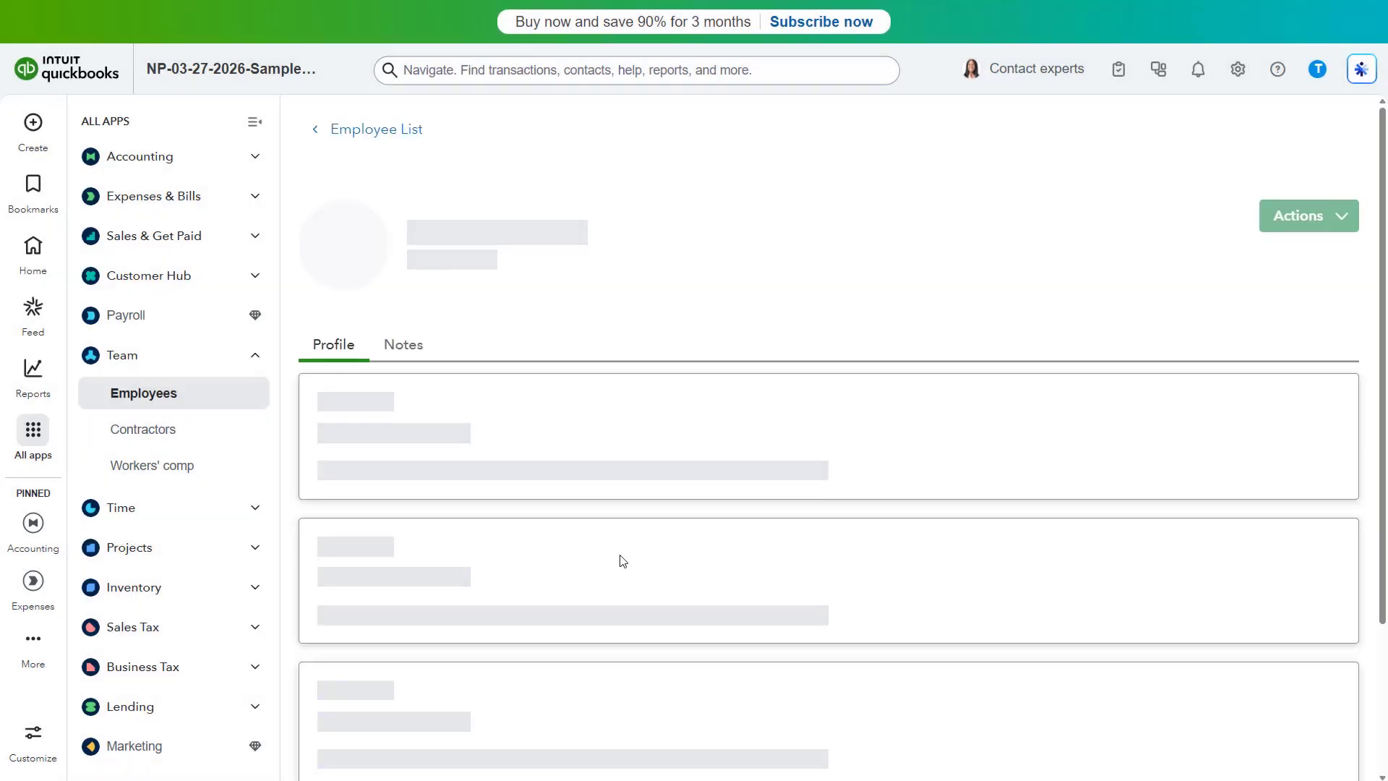
{"action": "left_click", "coordinate": [388, 135]}
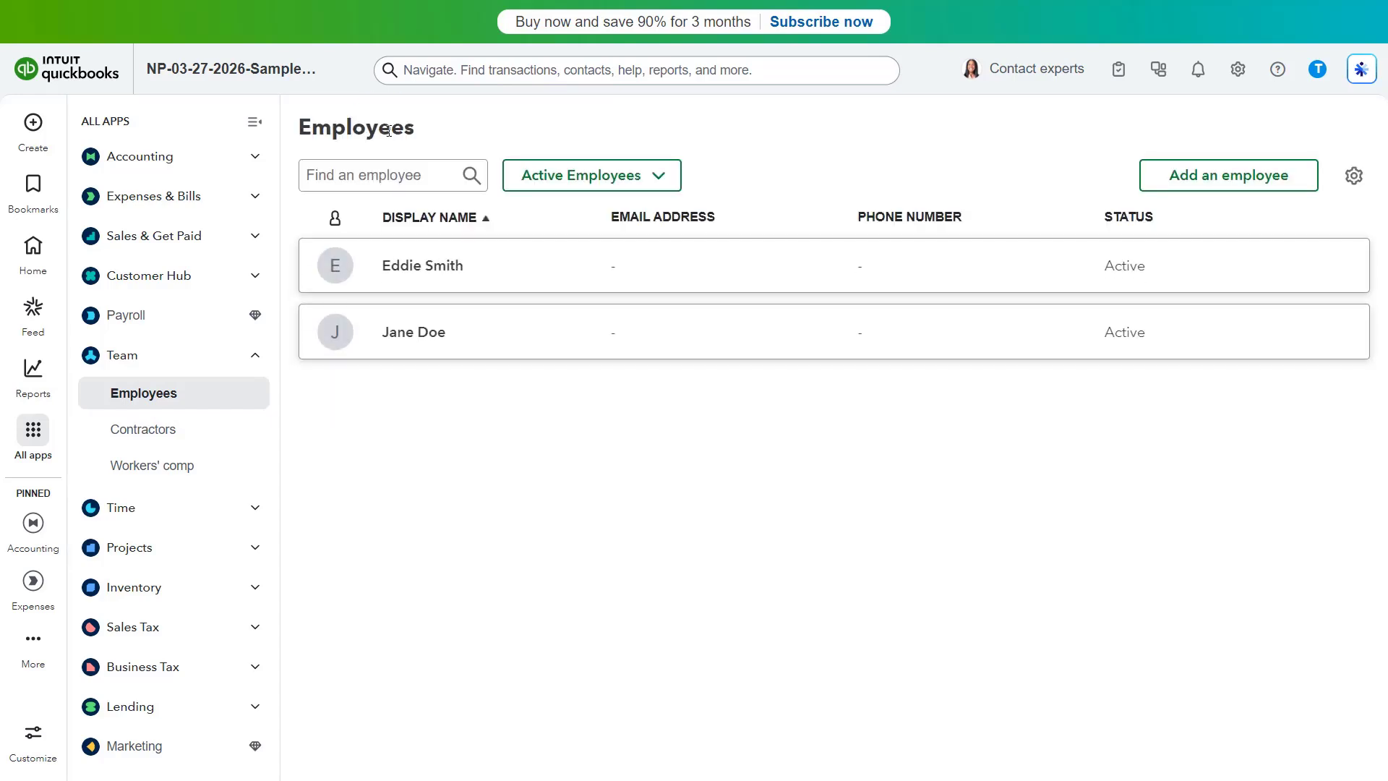
Review the new employee's employment details, including the hourly billing rate and Billable by default option, then save and return to the employee list.
{"action": "left_click", "coordinate": [485, 347]}
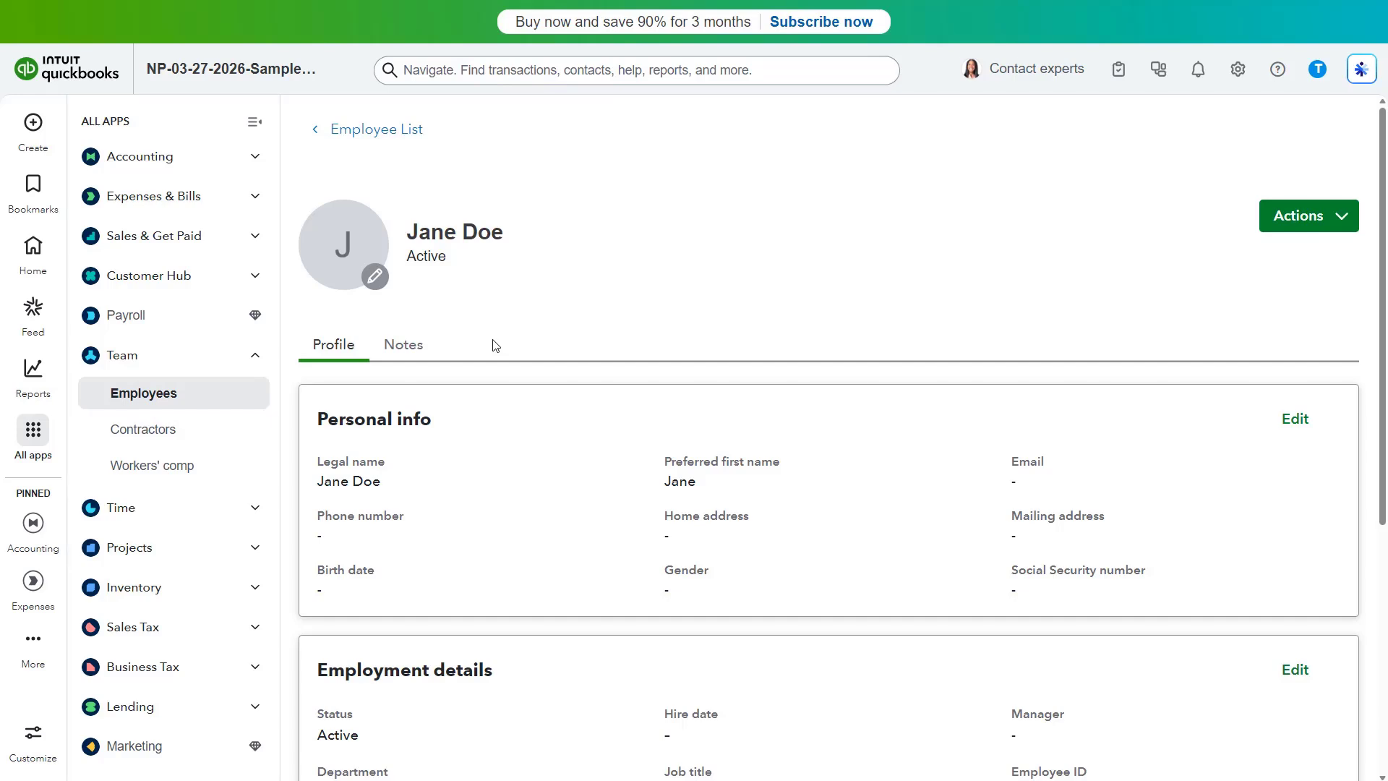
{"action": "left_click", "coordinate": [1294, 669]}
{"action": "scroll", "coordinate": [824, 582], "scroll_direction": "down", "scroll_amount": 1}
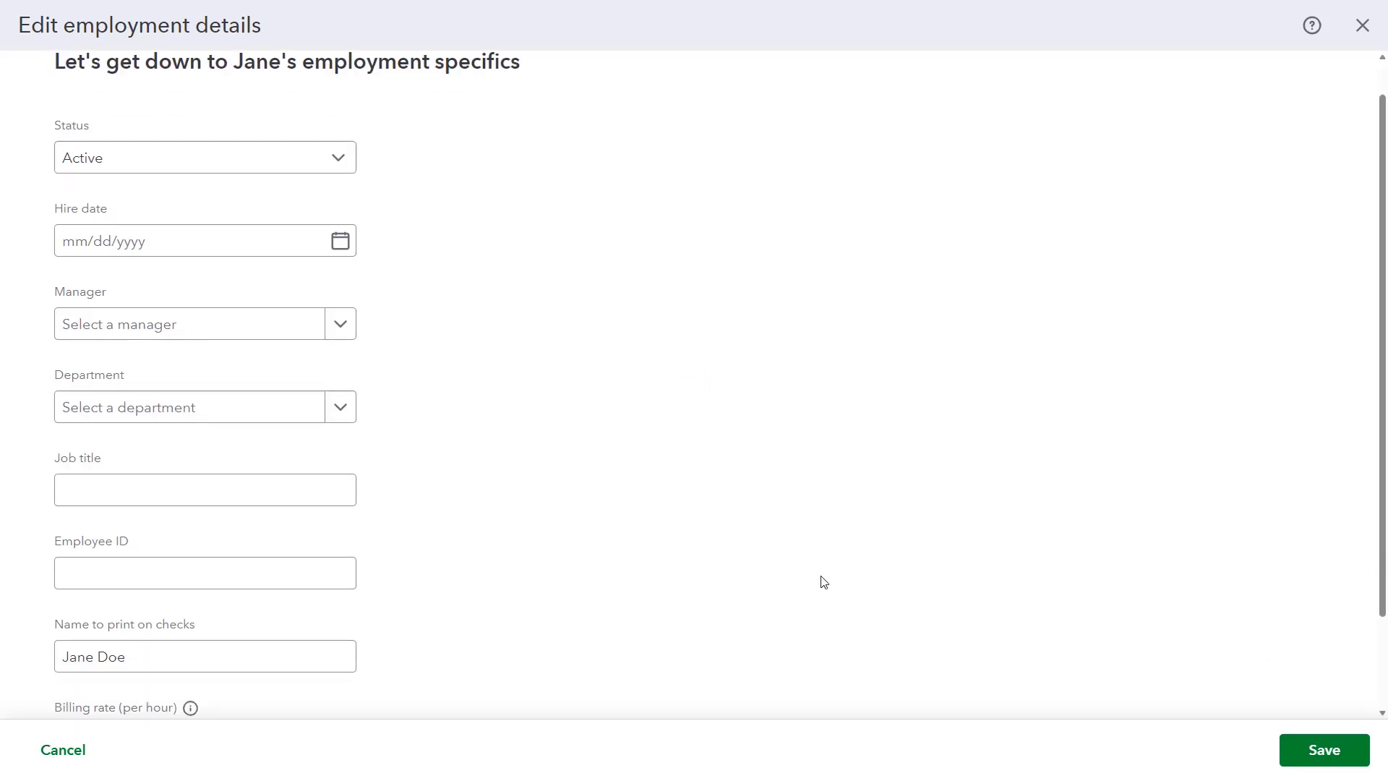
{"action": "scroll", "coordinate": [824, 581], "scroll_direction": "down", "scroll_amount": 2}
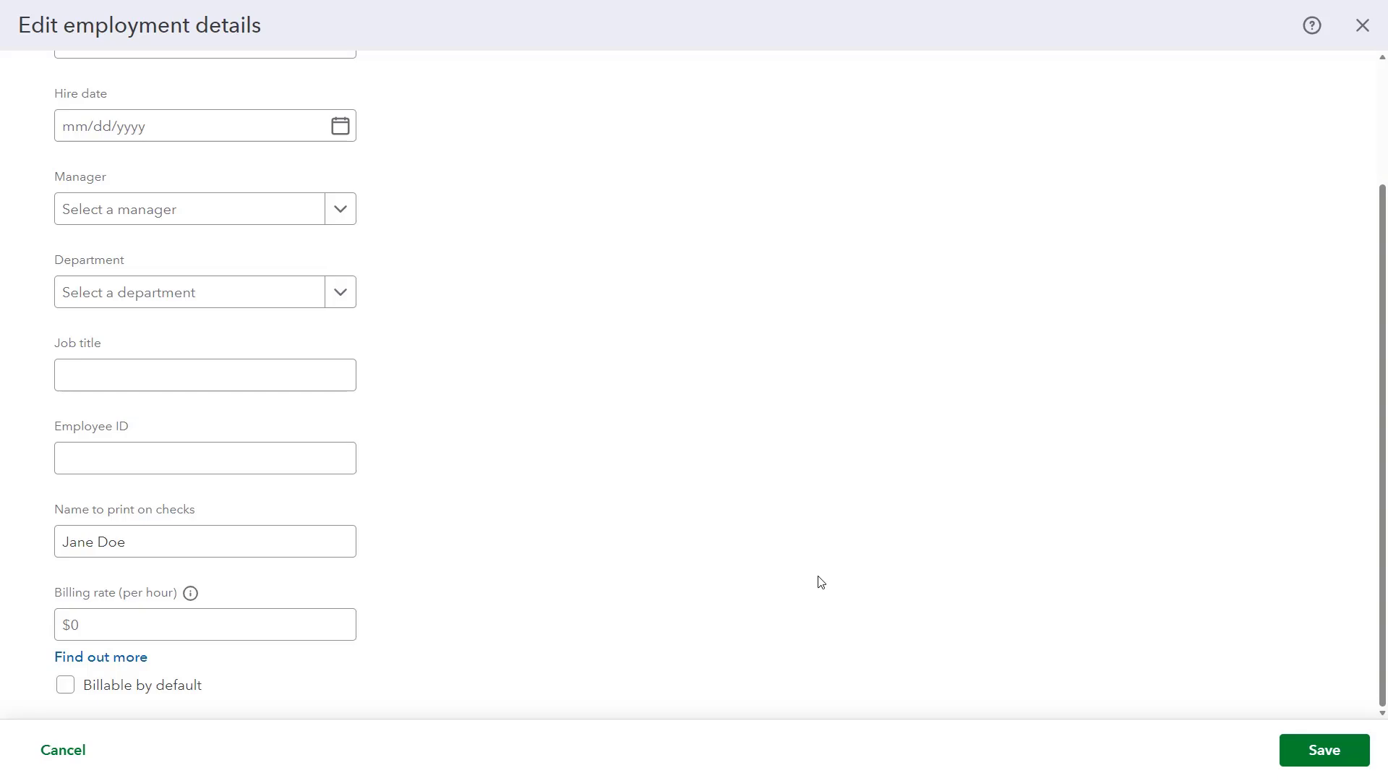
{"action": "left_click", "coordinate": [128, 628]}
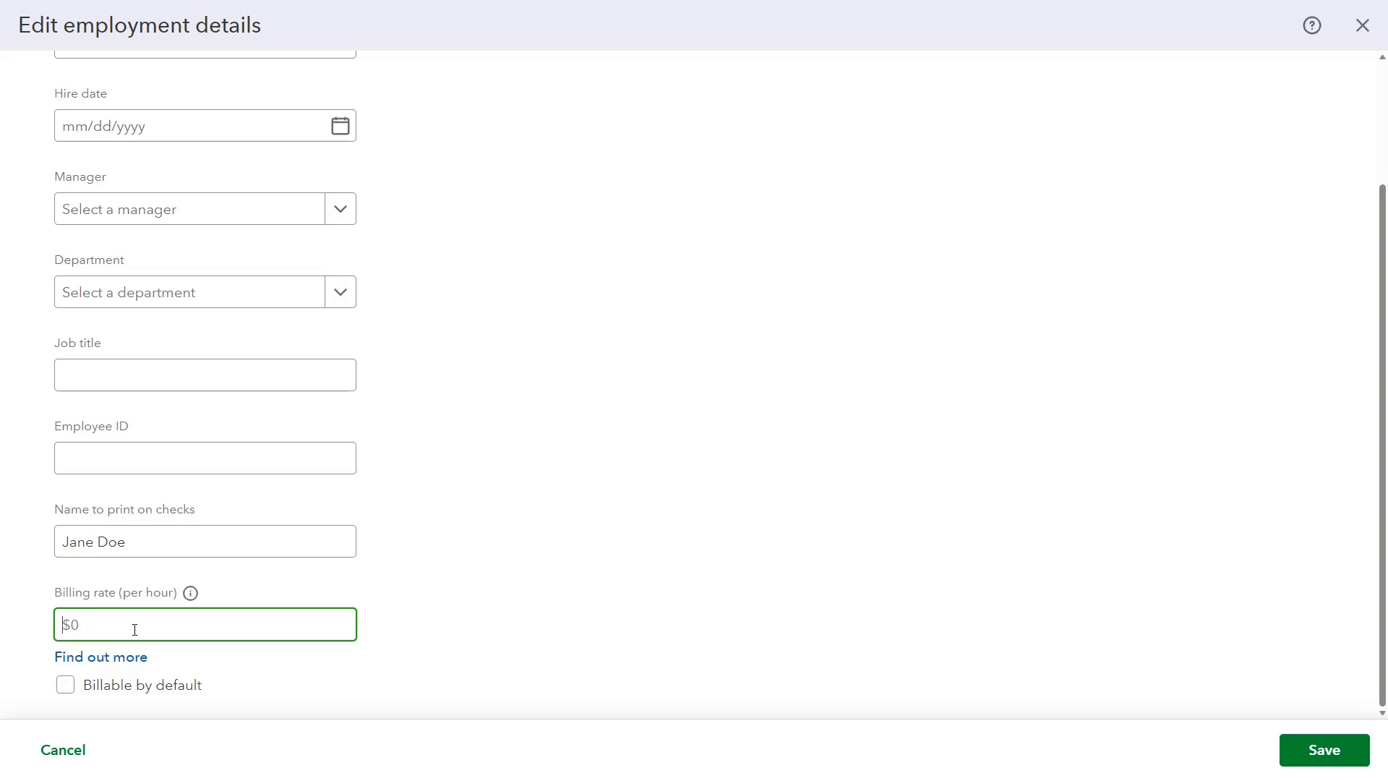
{"action": "left_click", "coordinate": [65, 687]}
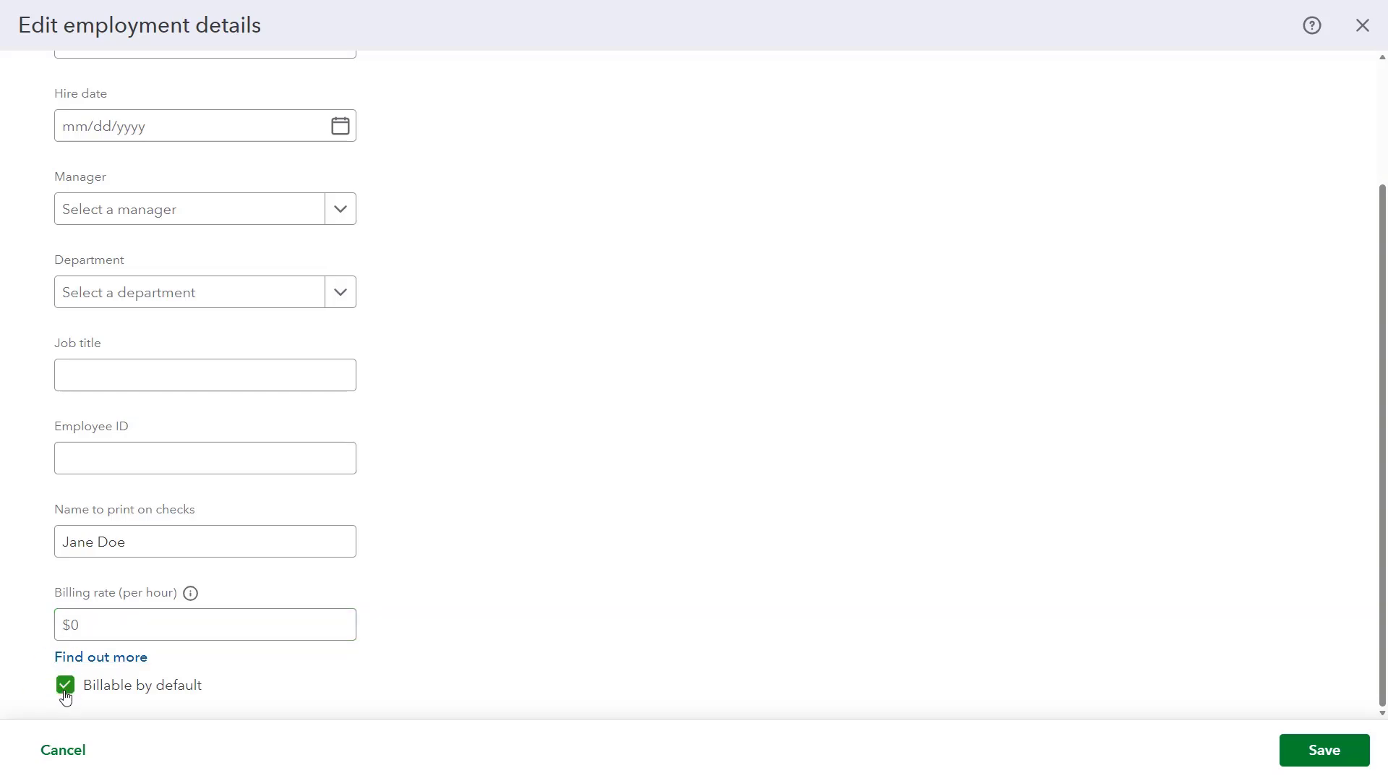
{"action": "left_click", "coordinate": [65, 687]}
{"action": "left_click", "coordinate": [1300, 747]}
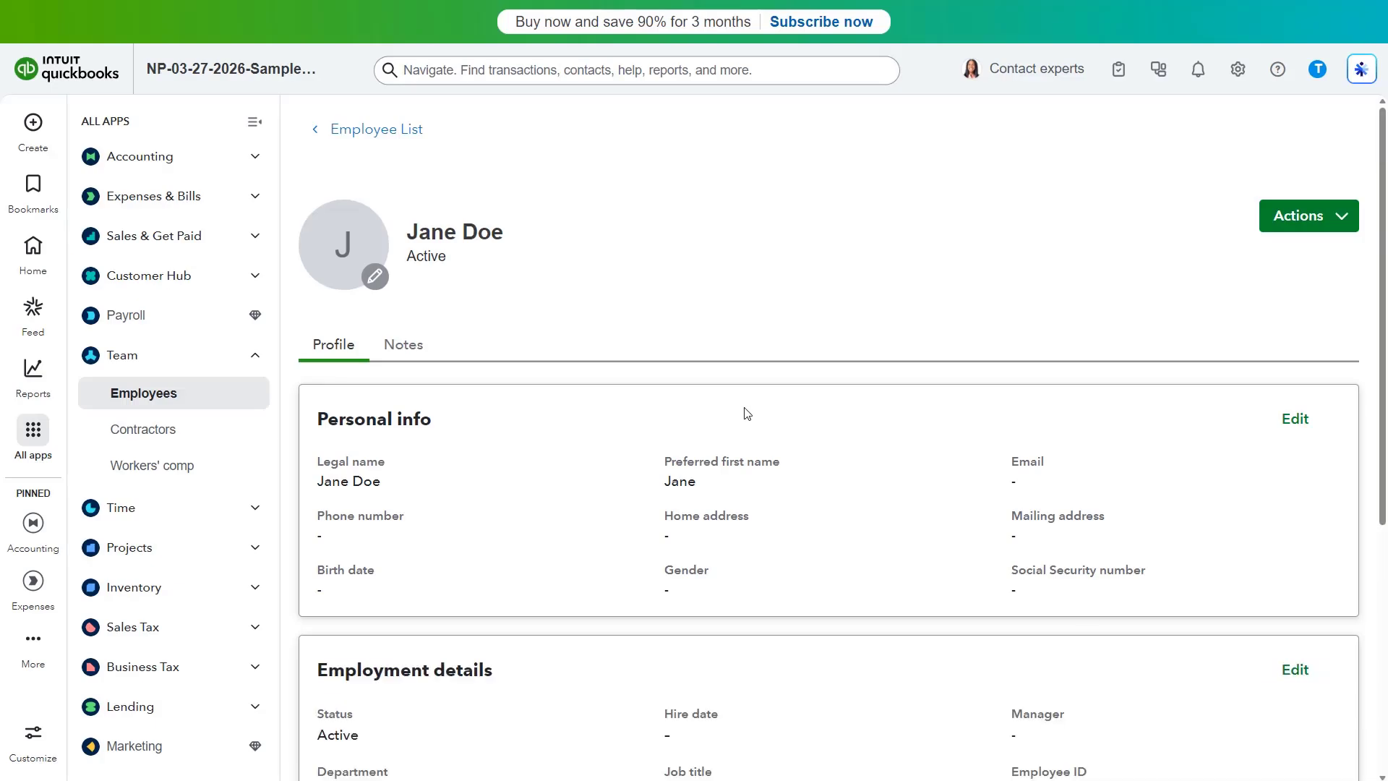
{"action": "left_click", "coordinate": [419, 133]}
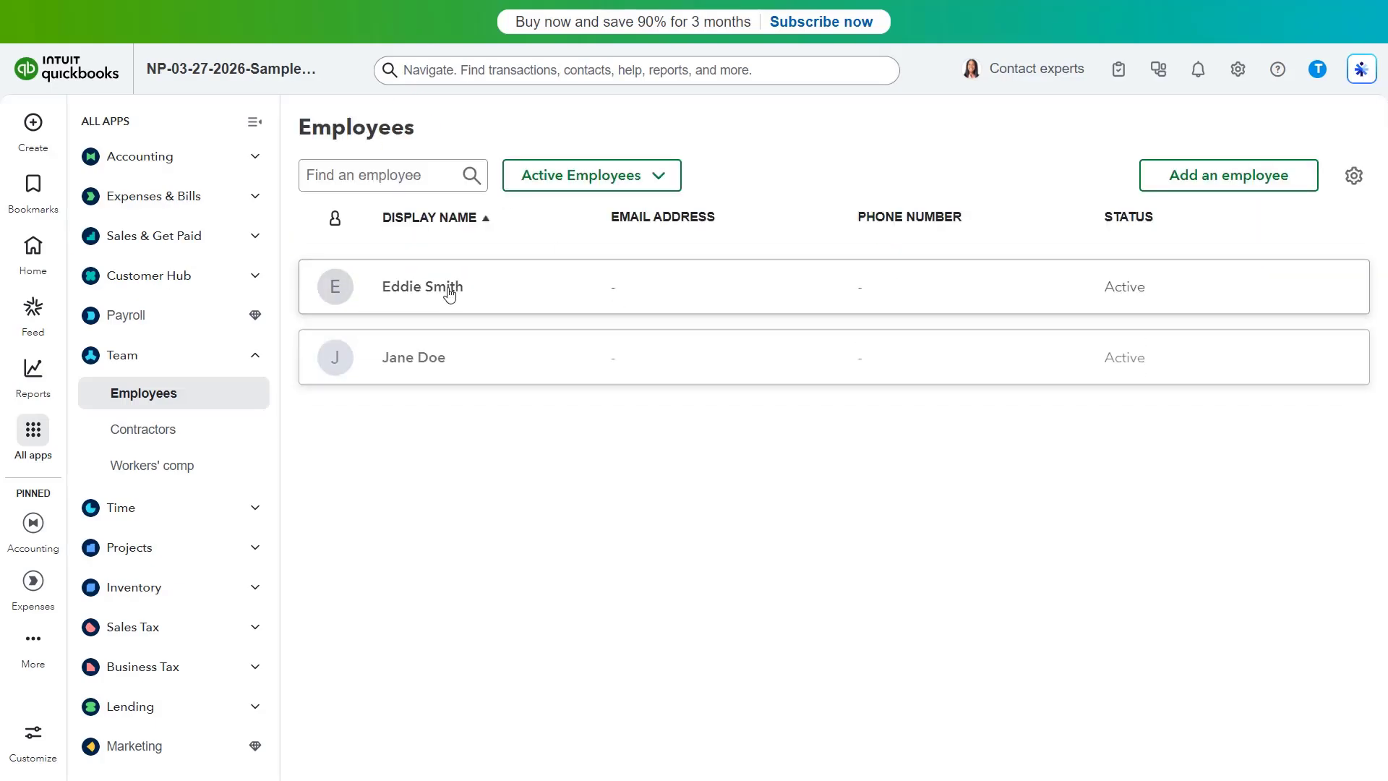
Open the Vendors list under Expenses & Bills and view the record of the vendor tracked for 1099.
{"action": "left_click", "coordinate": [210, 200]}
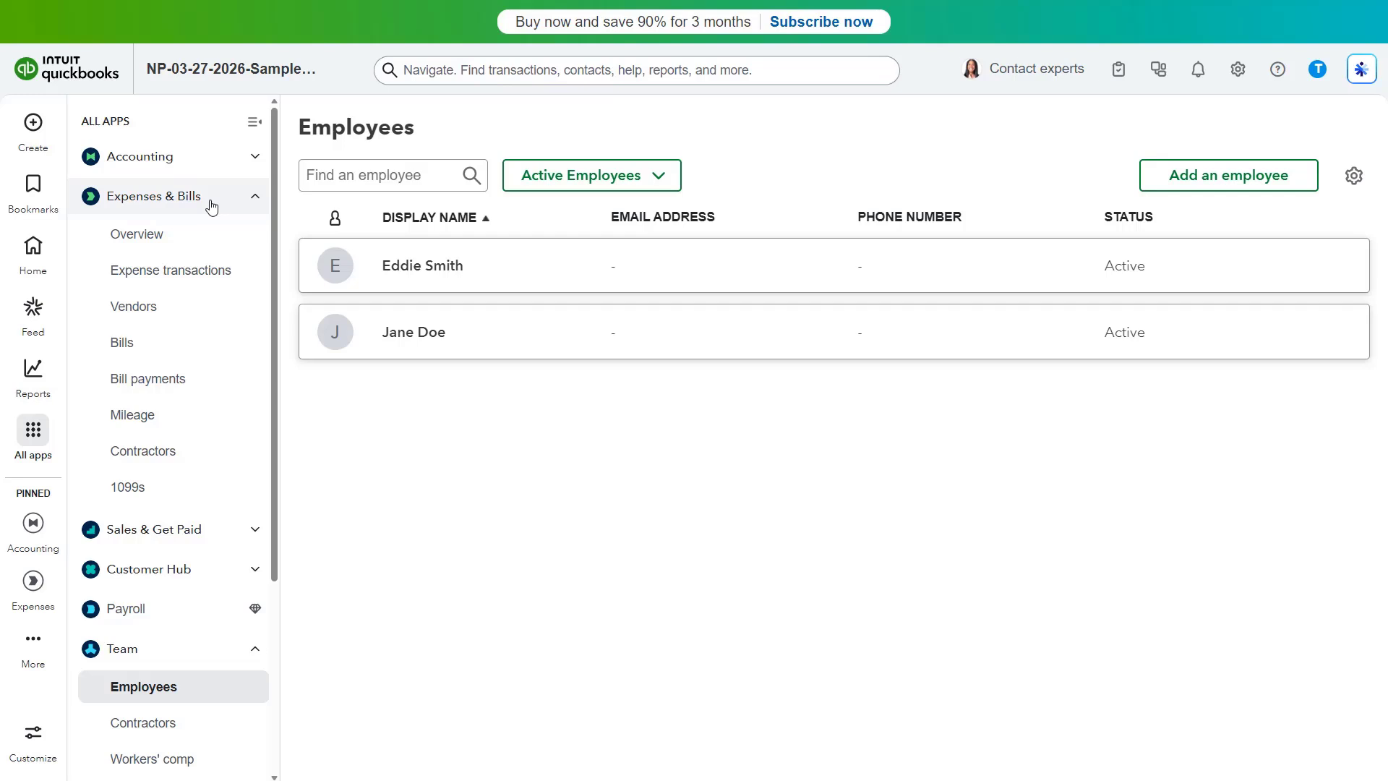
{"action": "left_click", "coordinate": [182, 315]}
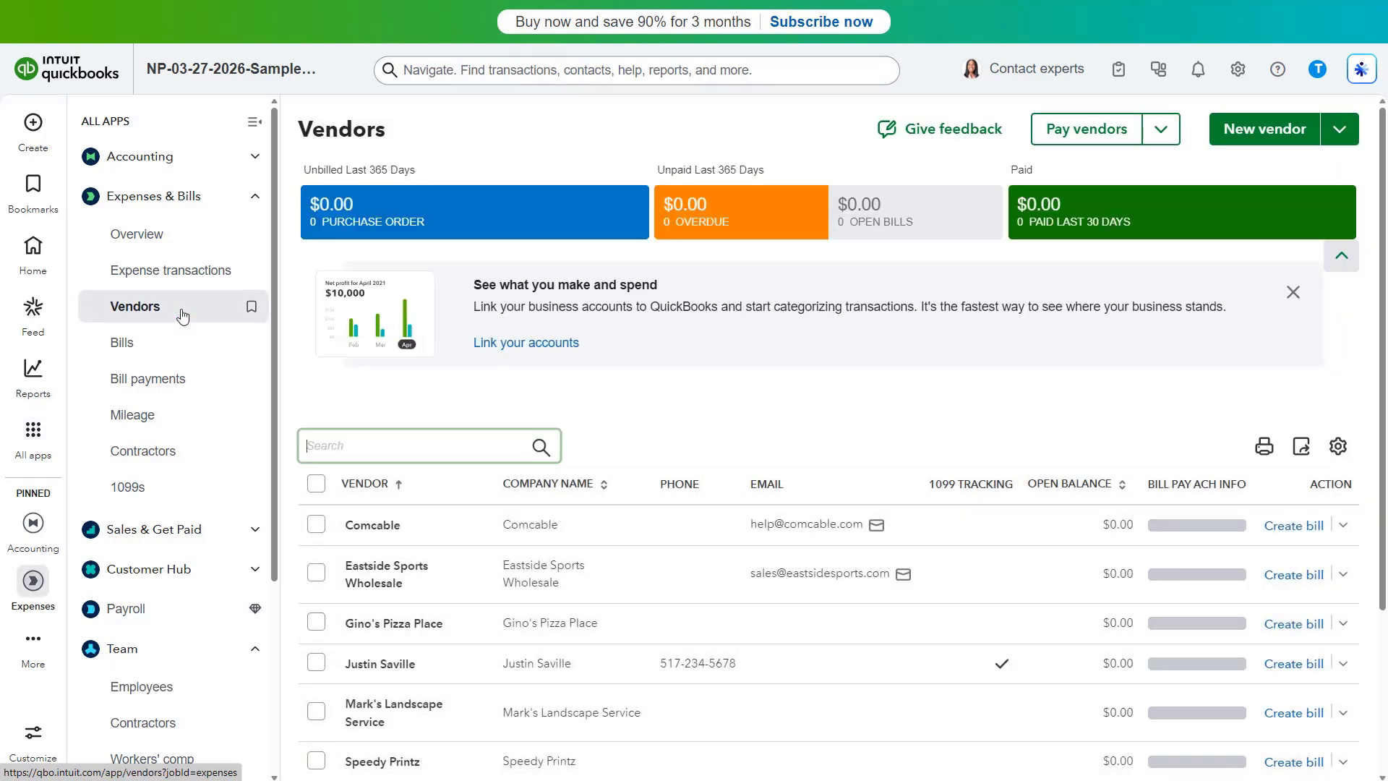
{"action": "scroll", "coordinate": [518, 509], "scroll_direction": "down", "scroll_amount": 1}
{"action": "scroll", "coordinate": [518, 508], "scroll_direction": "down", "scroll_amount": 2}
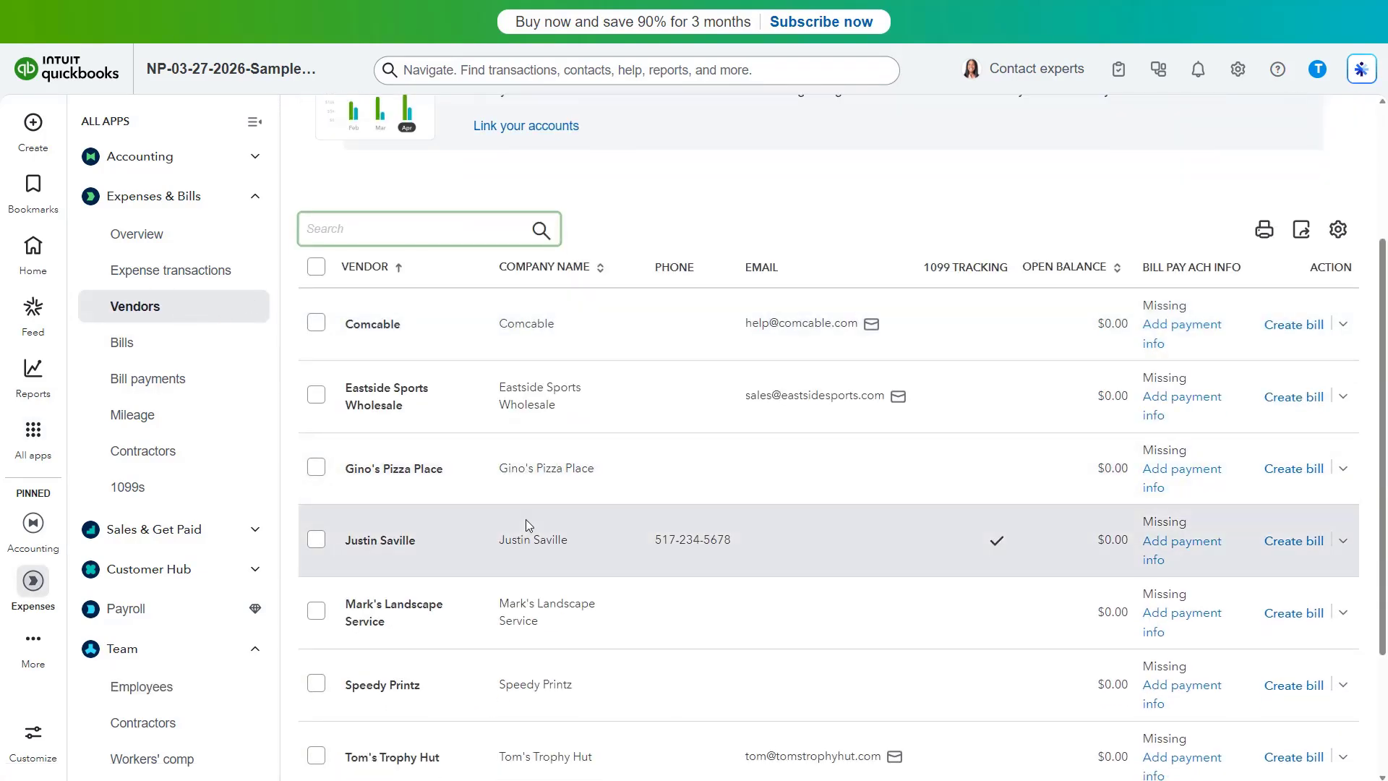
{"action": "left_click", "coordinate": [409, 546]}
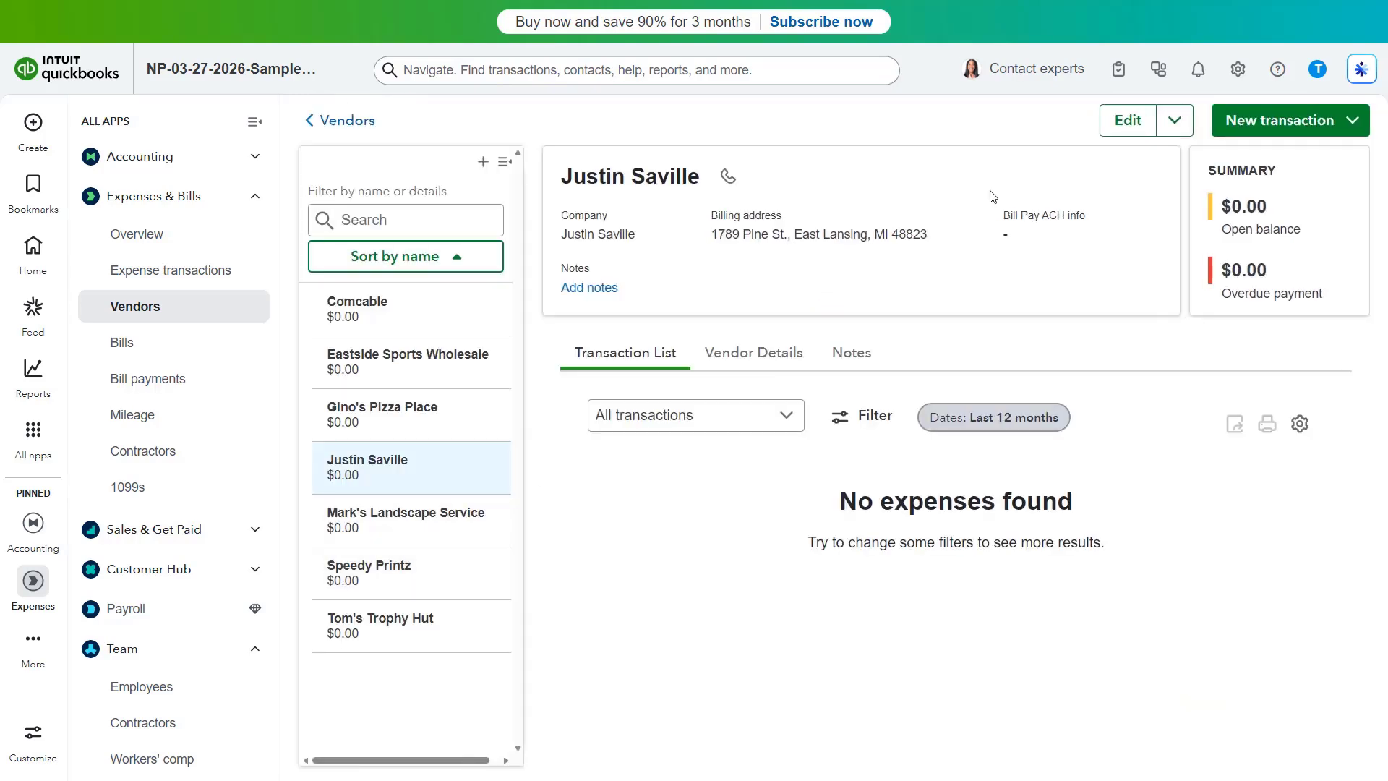
Review the vendor's editable details down to the Track payments for 1099 option, save the record, and return to the vendor list.
{"action": "left_click", "coordinate": [1127, 121]}
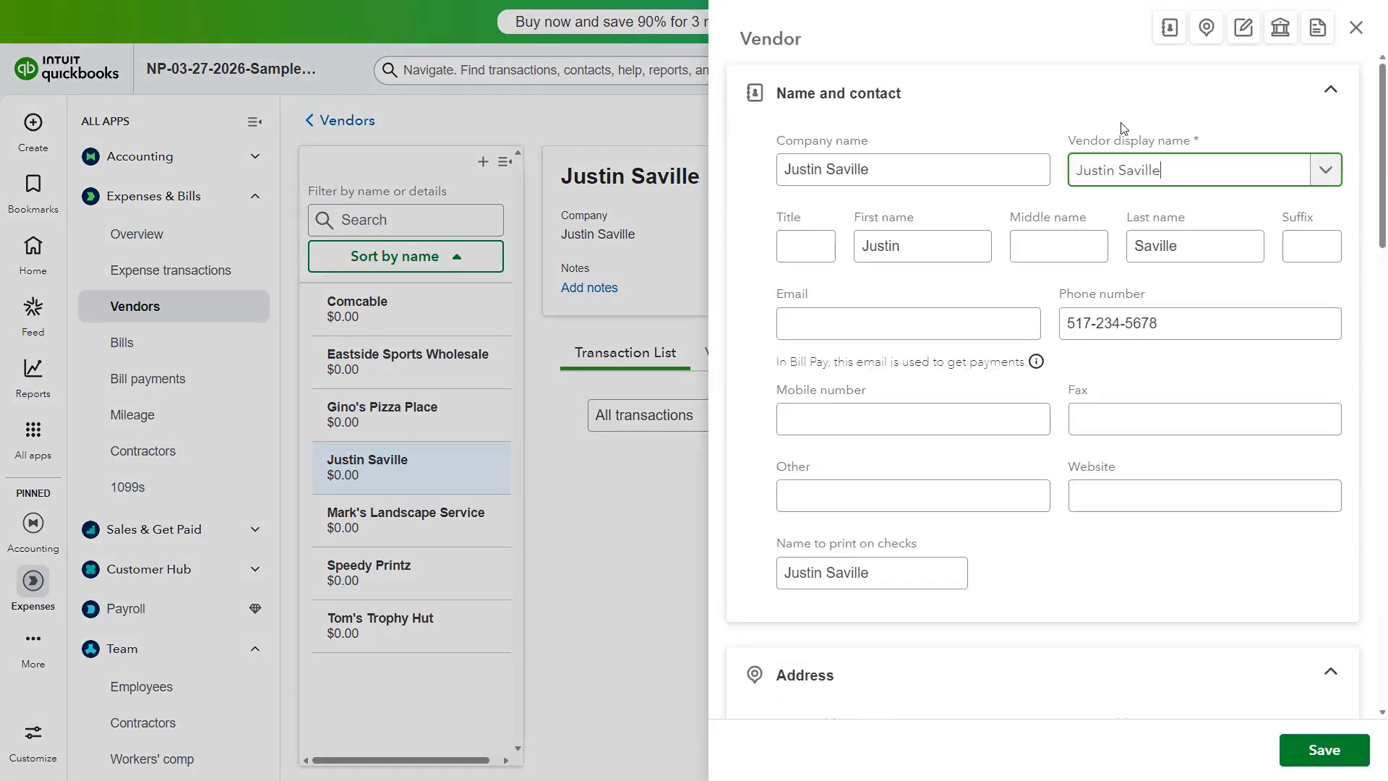
{"action": "scroll", "coordinate": [1209, 290], "scroll_direction": "down", "scroll_amount": 8}
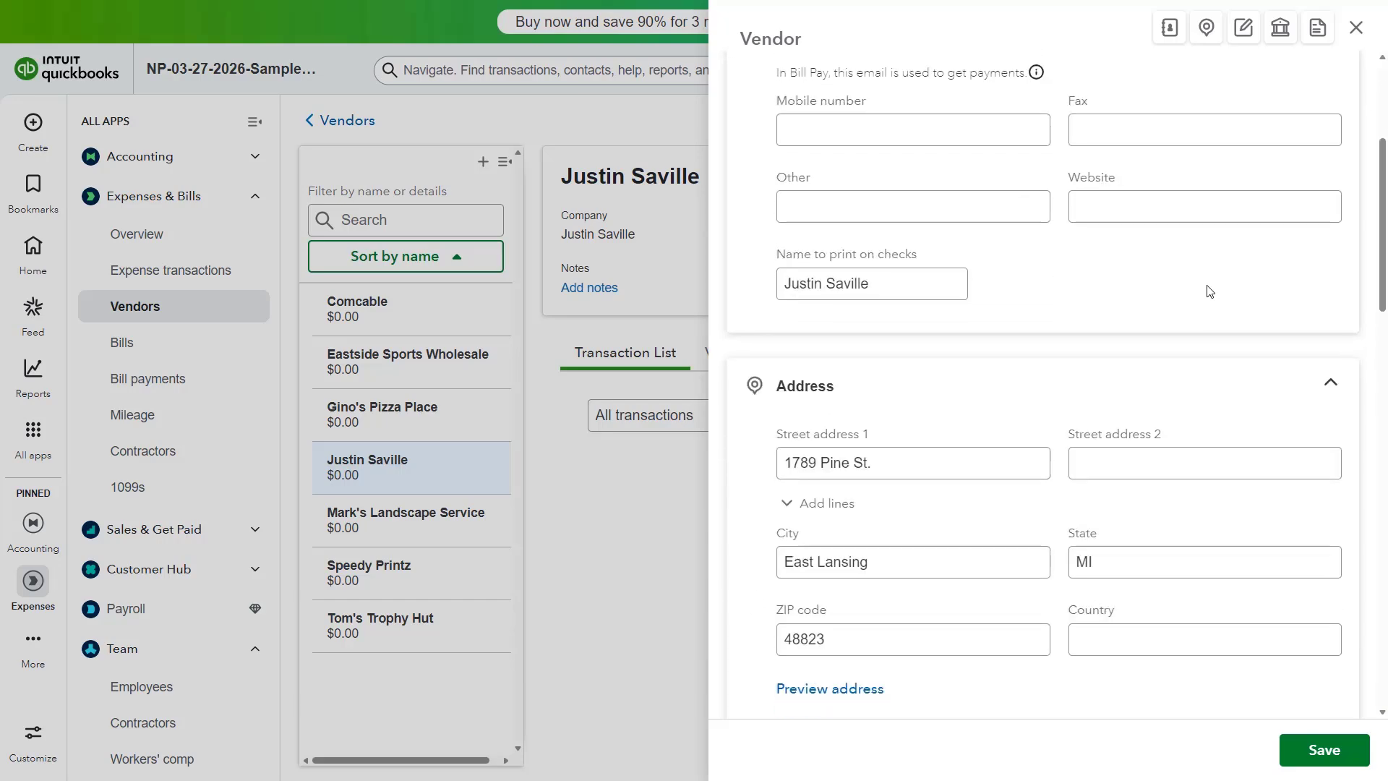
{"action": "scroll", "coordinate": [1209, 290], "scroll_direction": "down", "scroll_amount": 10}
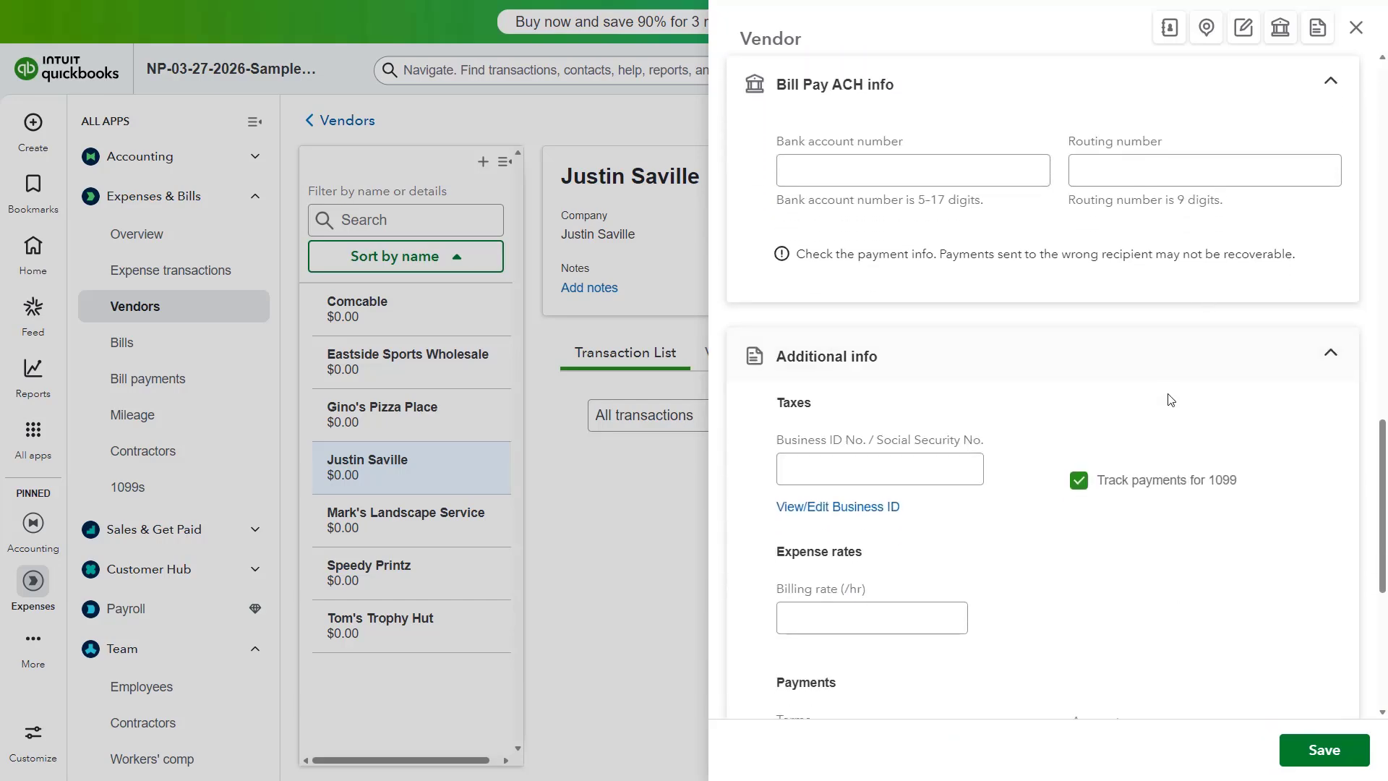
{"action": "left_click", "coordinate": [1086, 485]}
{"action": "left_click", "coordinate": [1087, 489]}
{"action": "left_click", "coordinate": [1324, 749]}
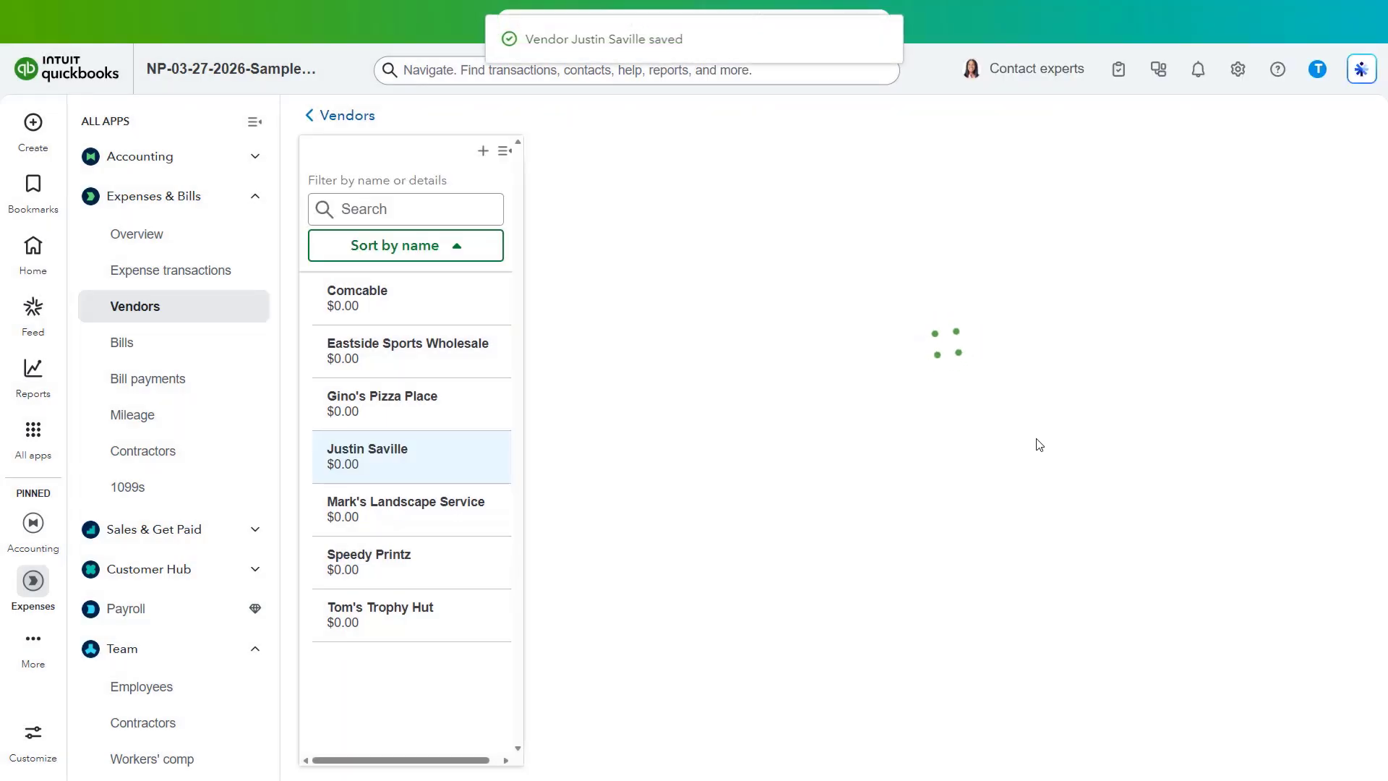
{"action": "left_click", "coordinate": [331, 117]}
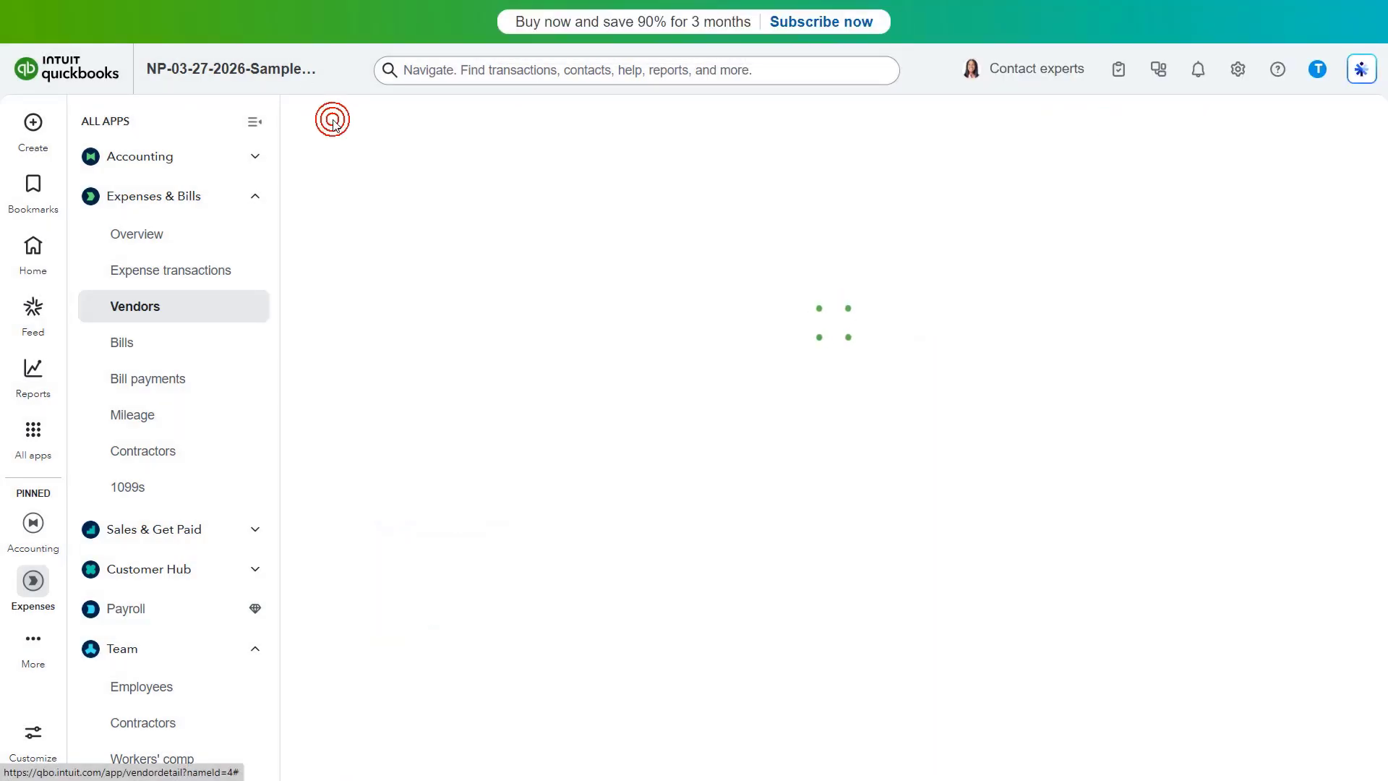
Open Time entries in the Time area and start a new Weekly Timesheet.
{"action": "left_click", "coordinate": [254, 192]}
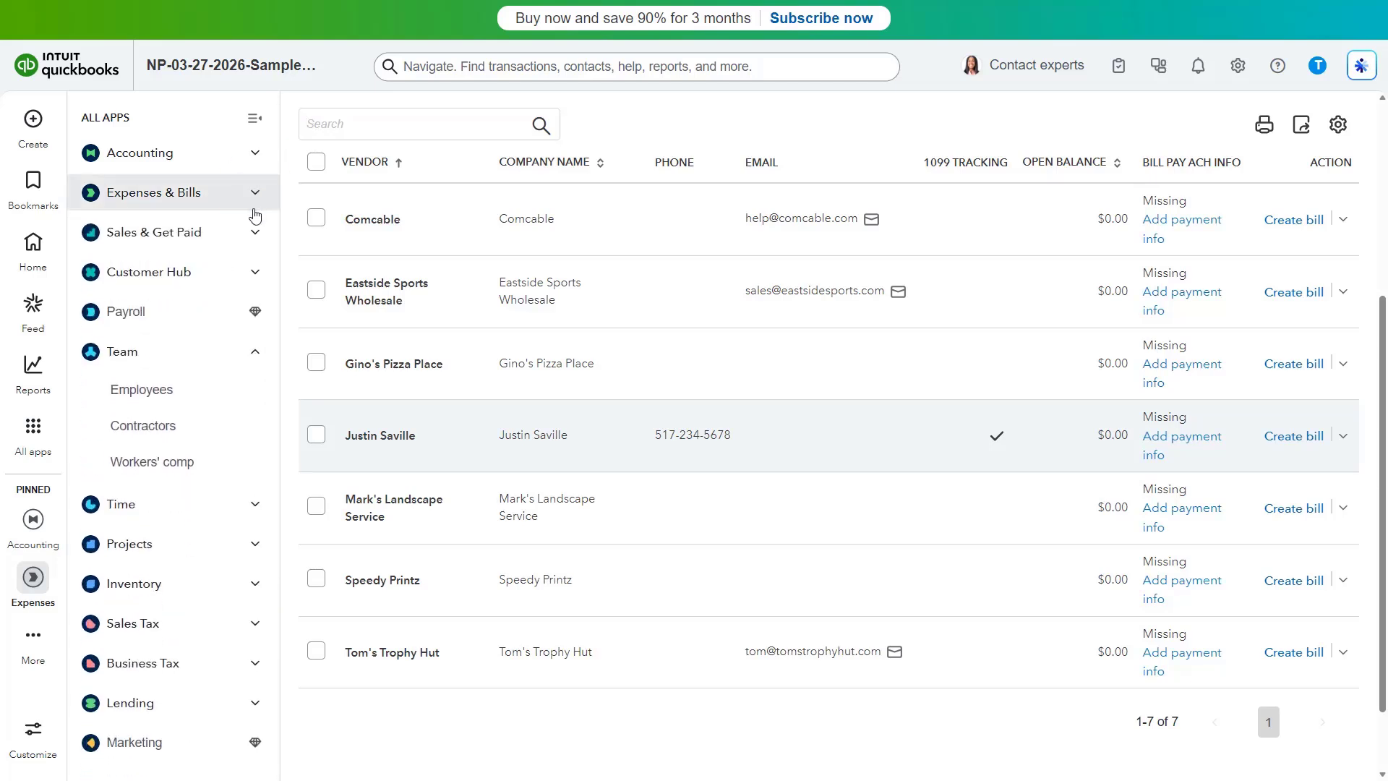
{"action": "left_click", "coordinate": [255, 351]}
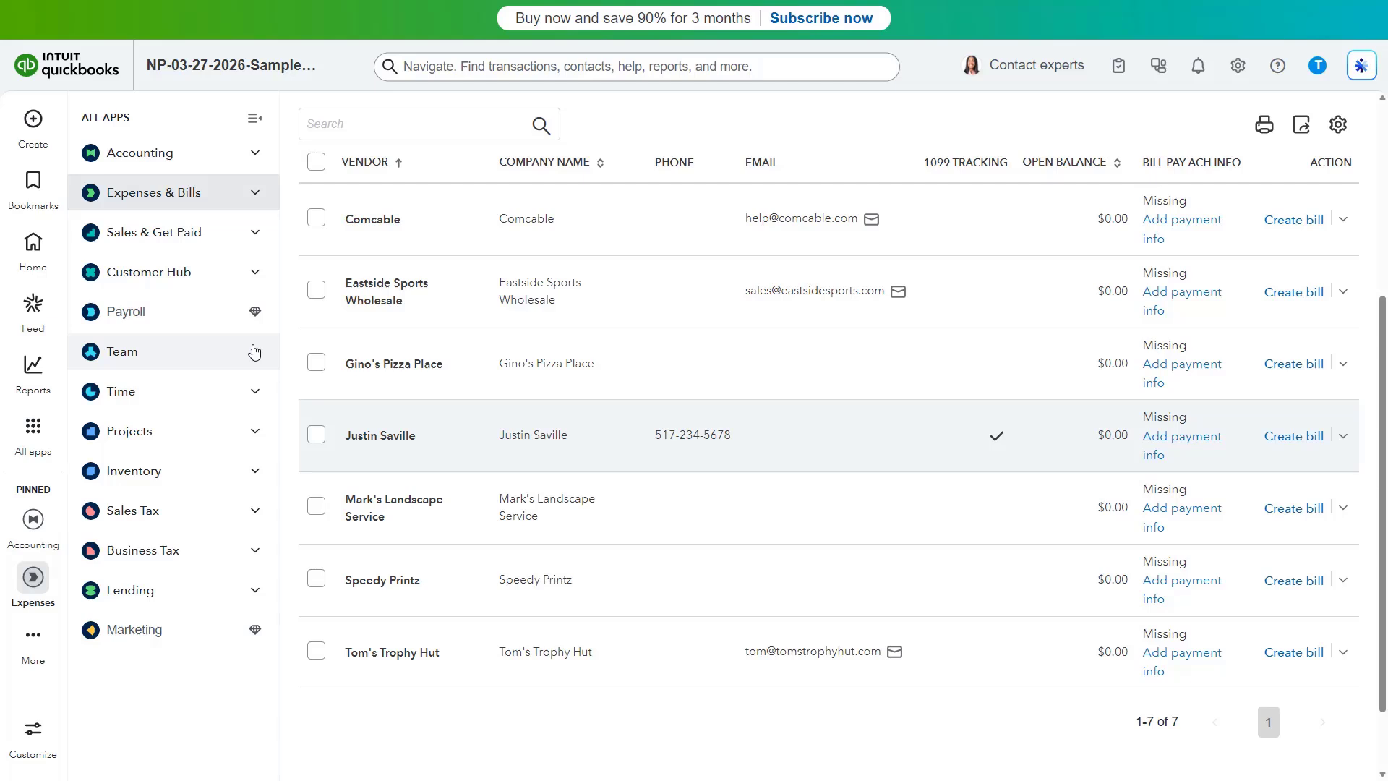
{"action": "left_click", "coordinate": [251, 390]}
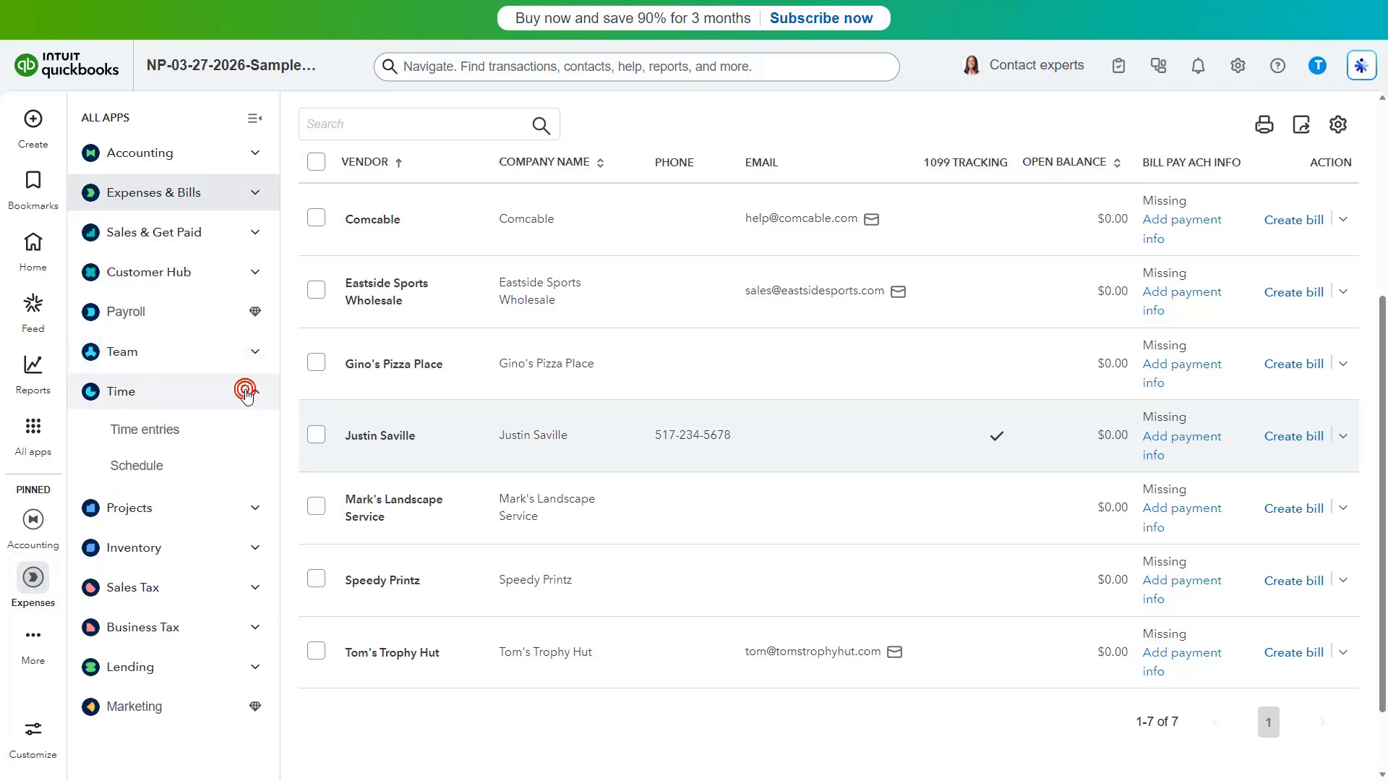
{"action": "left_click", "coordinate": [182, 432]}
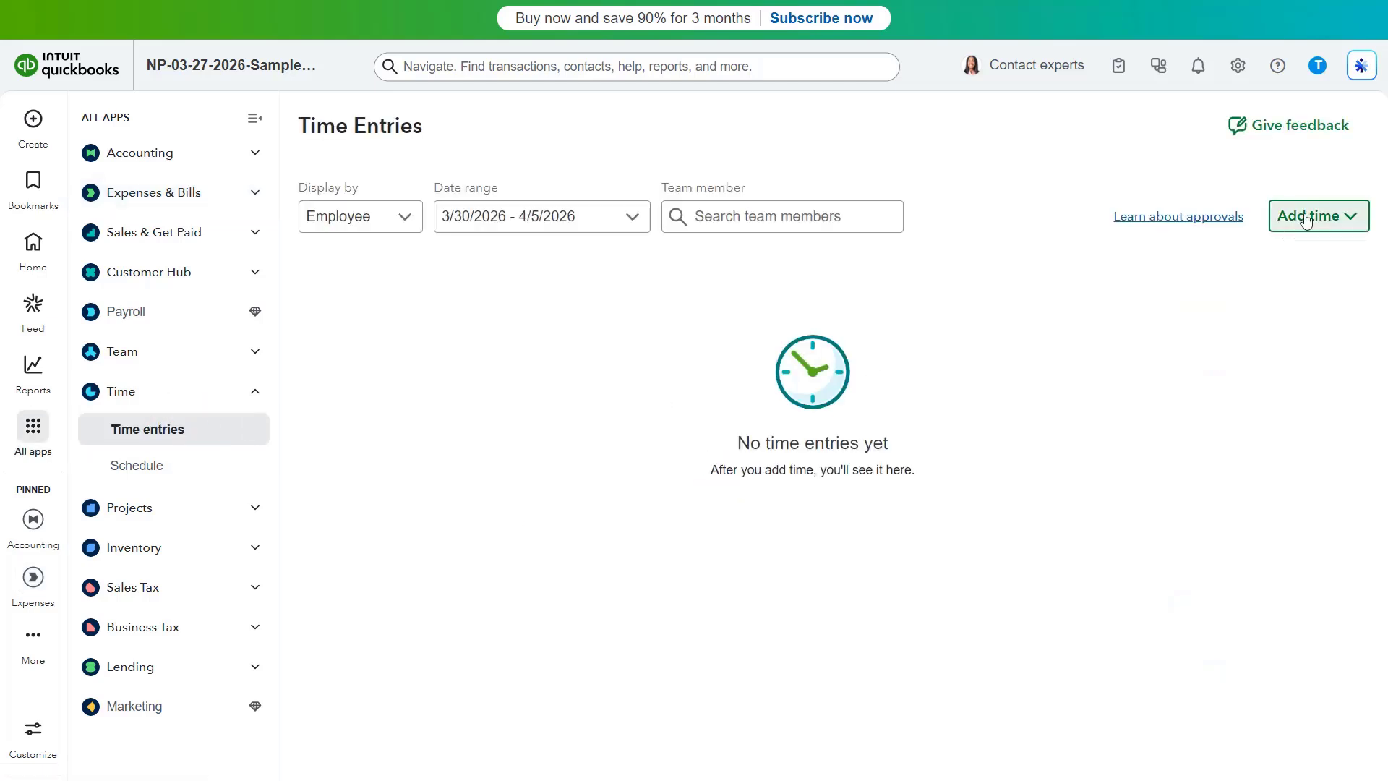
{"action": "left_click", "coordinate": [1306, 221]}
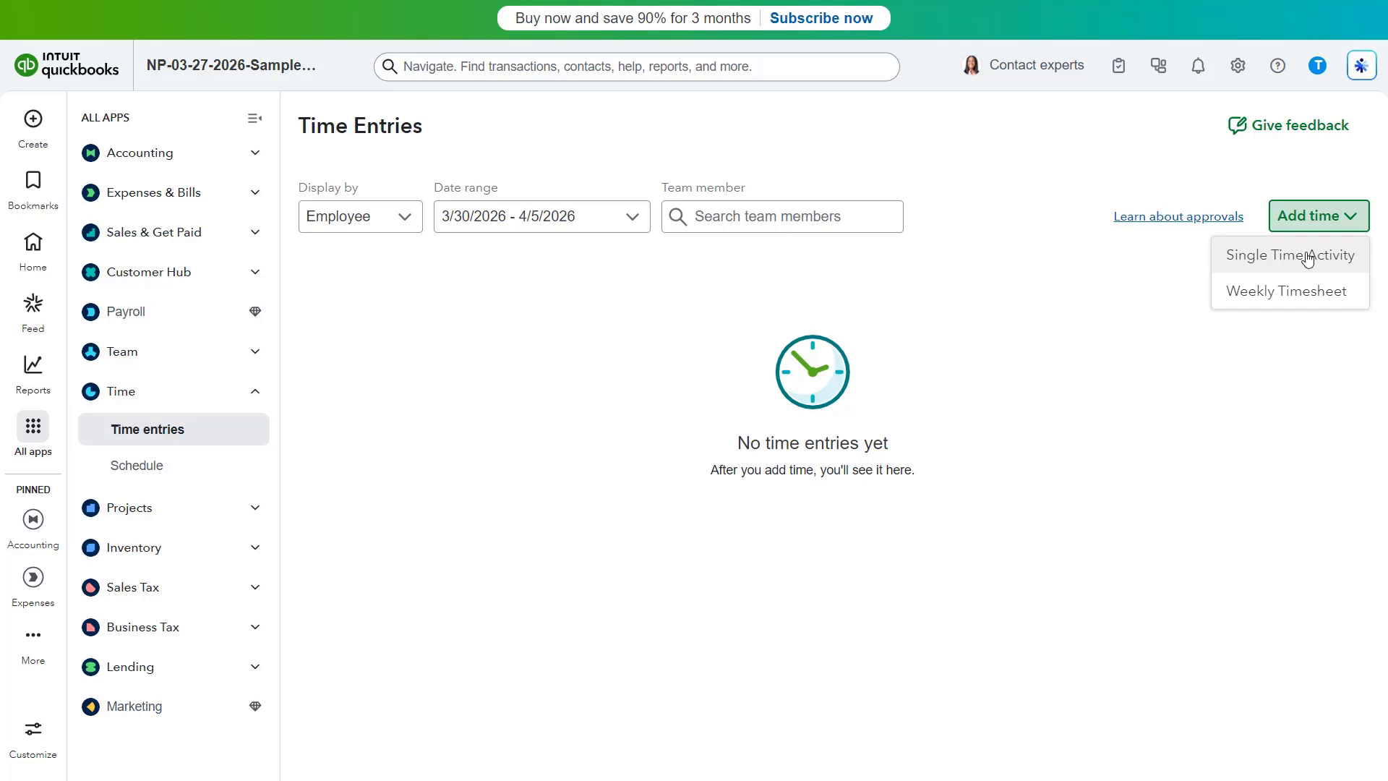
{"action": "left_click", "coordinate": [1303, 292]}
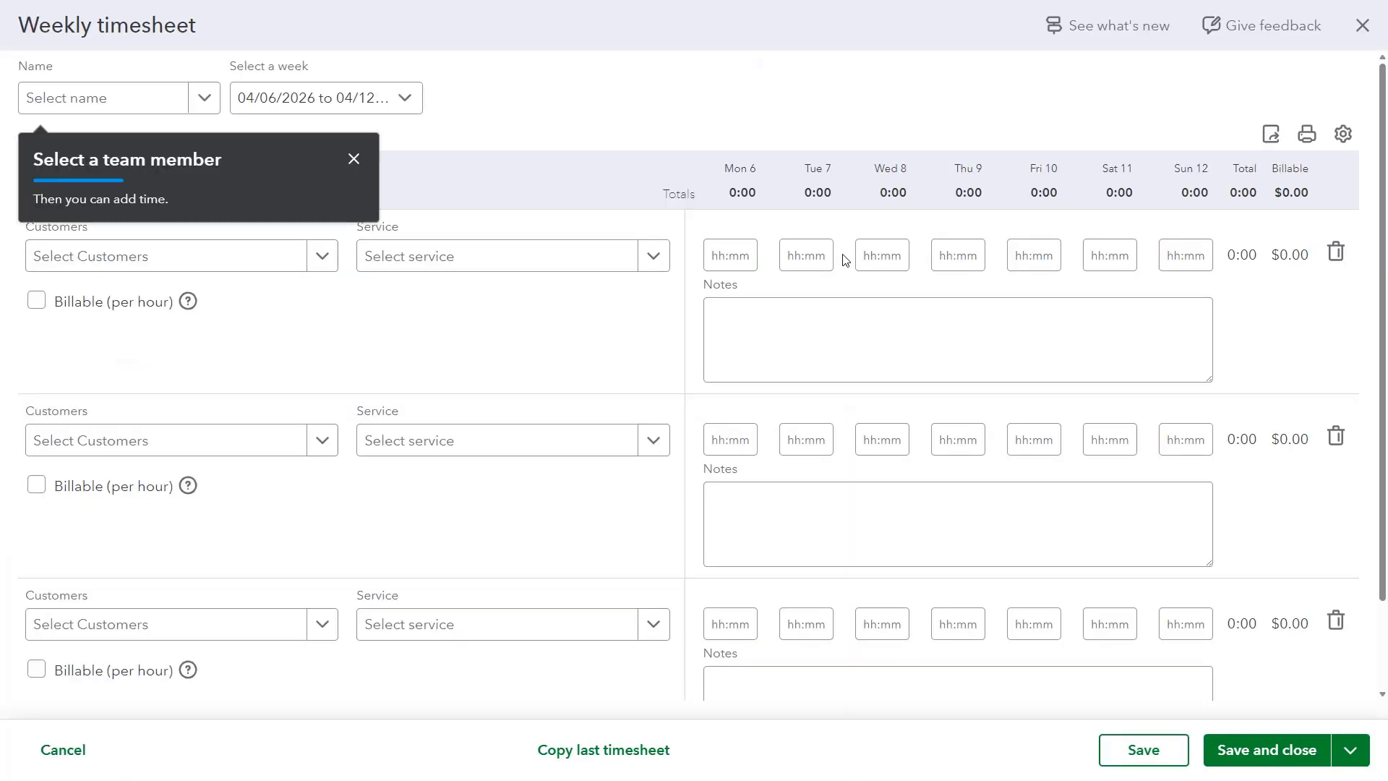
Dismiss the team member tip, select the first listed employee, and choose the timesheet week 04/06/2026 to 04/12/2026.
{"action": "left_click", "coordinate": [354, 160]}
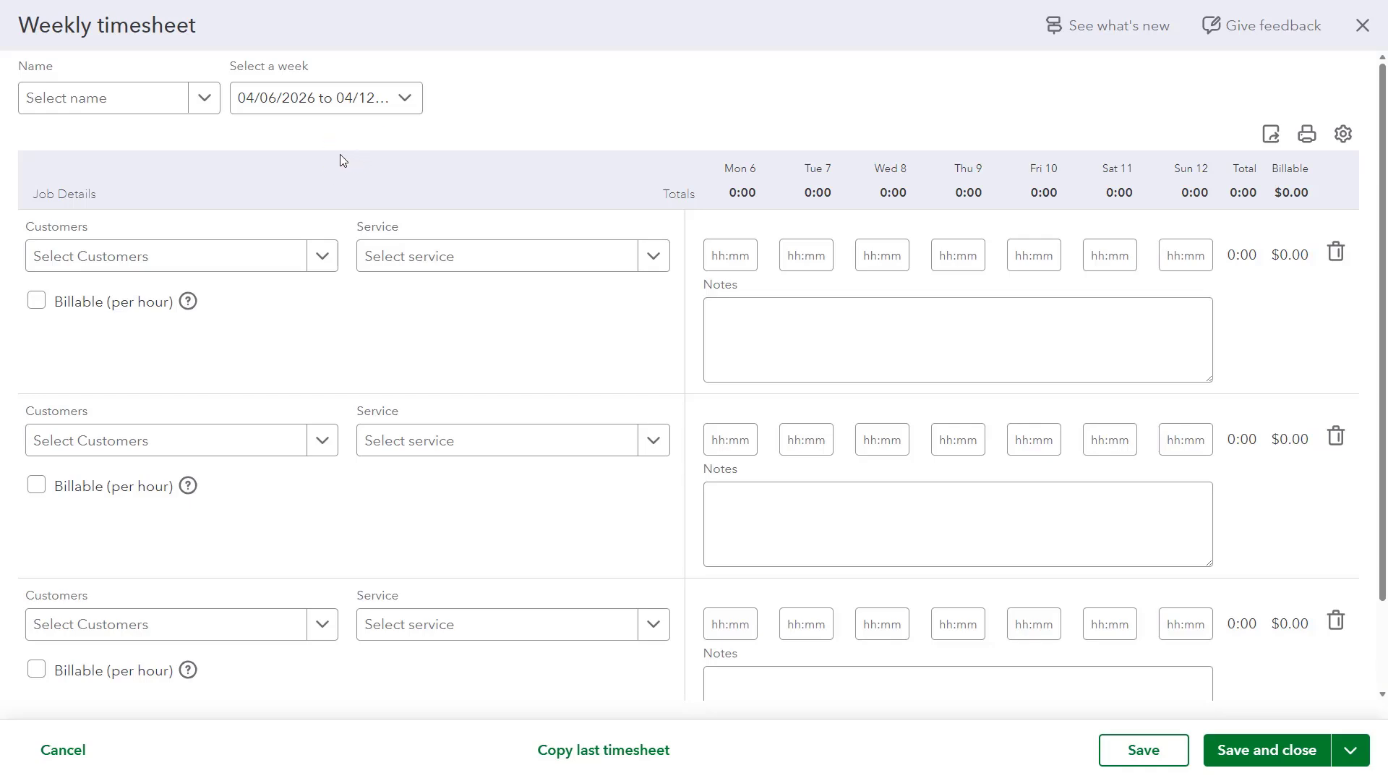
{"action": "left_click", "coordinate": [203, 101]}
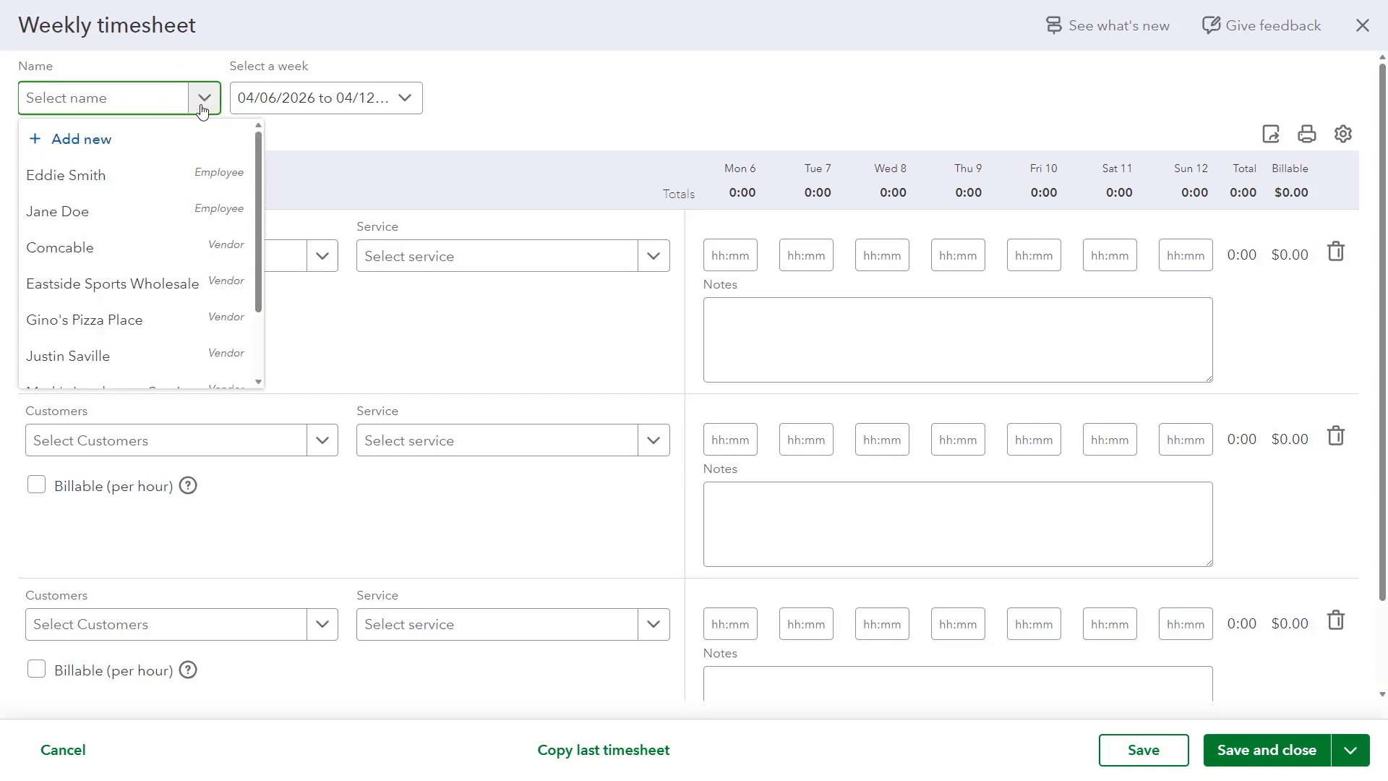
{"action": "left_click", "coordinate": [143, 178]}
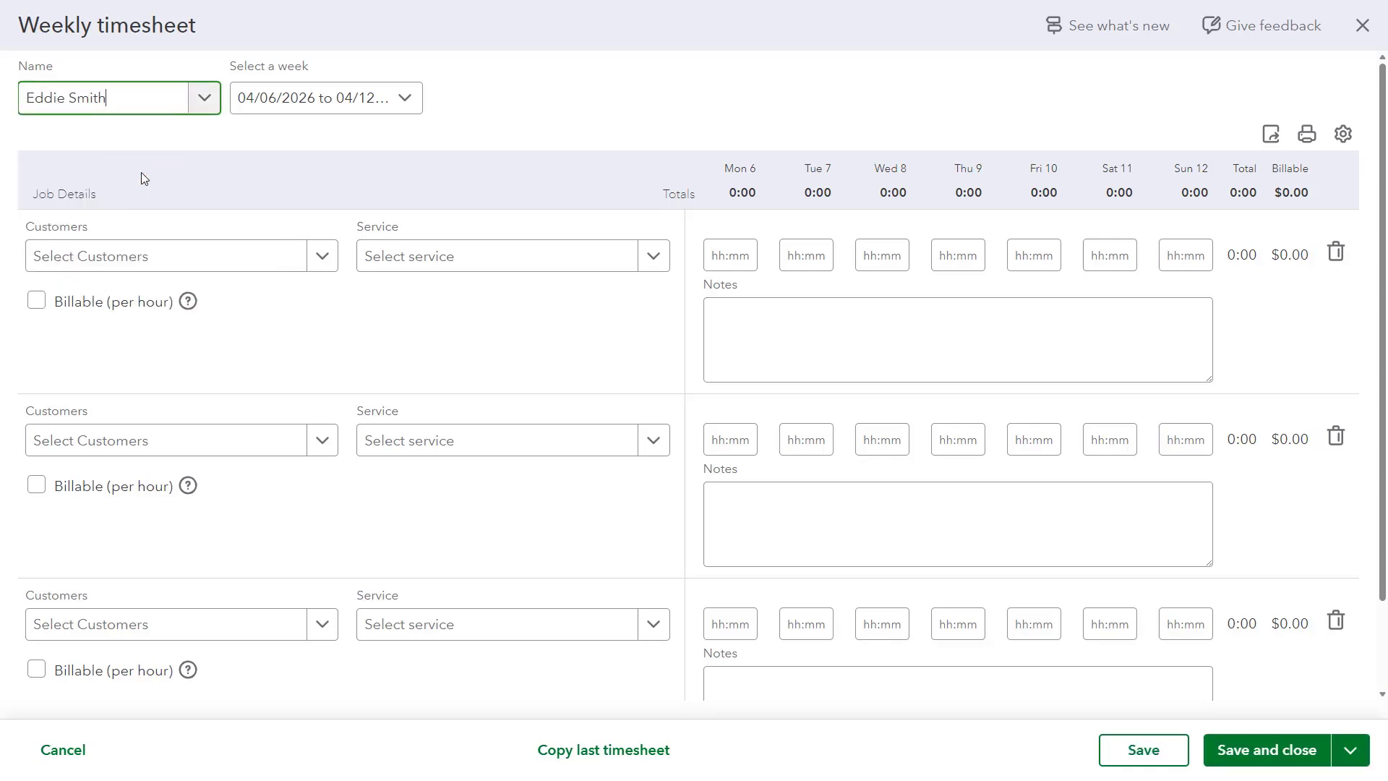
{"action": "left_click", "coordinate": [405, 103]}
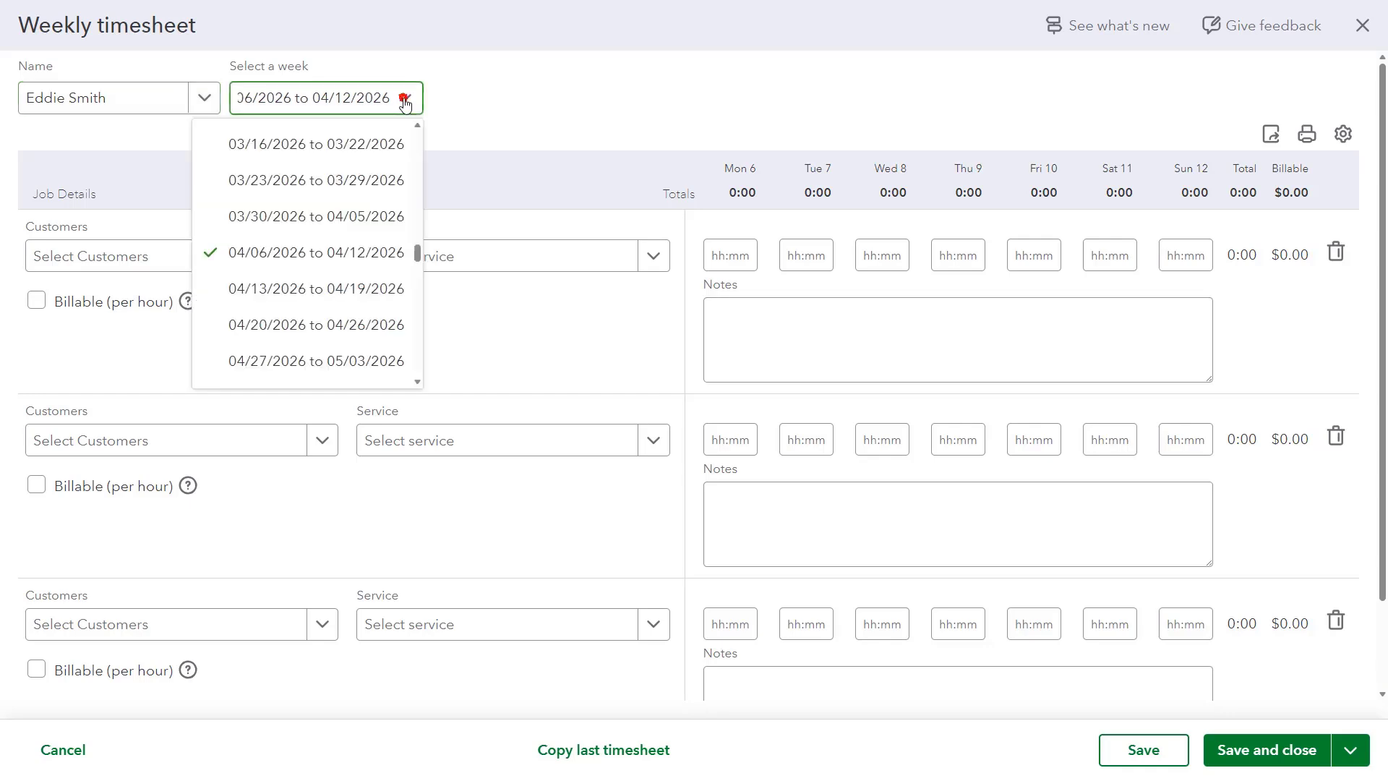
{"action": "left_click", "coordinate": [344, 251]}
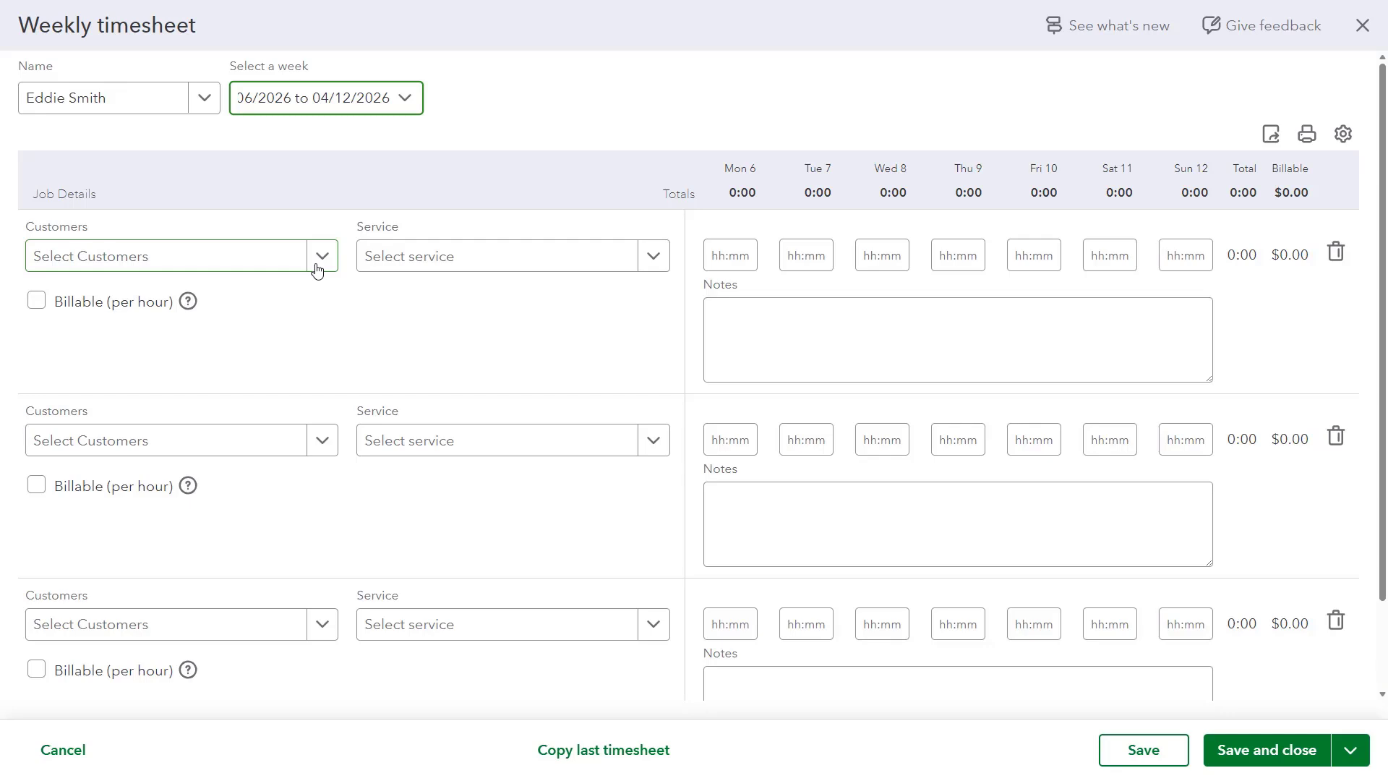
Assign the first timesheet line to the individual customer listed just below Lansing Youth Soccer League and choose Services as its service.
{"action": "left_click", "coordinate": [318, 266]}
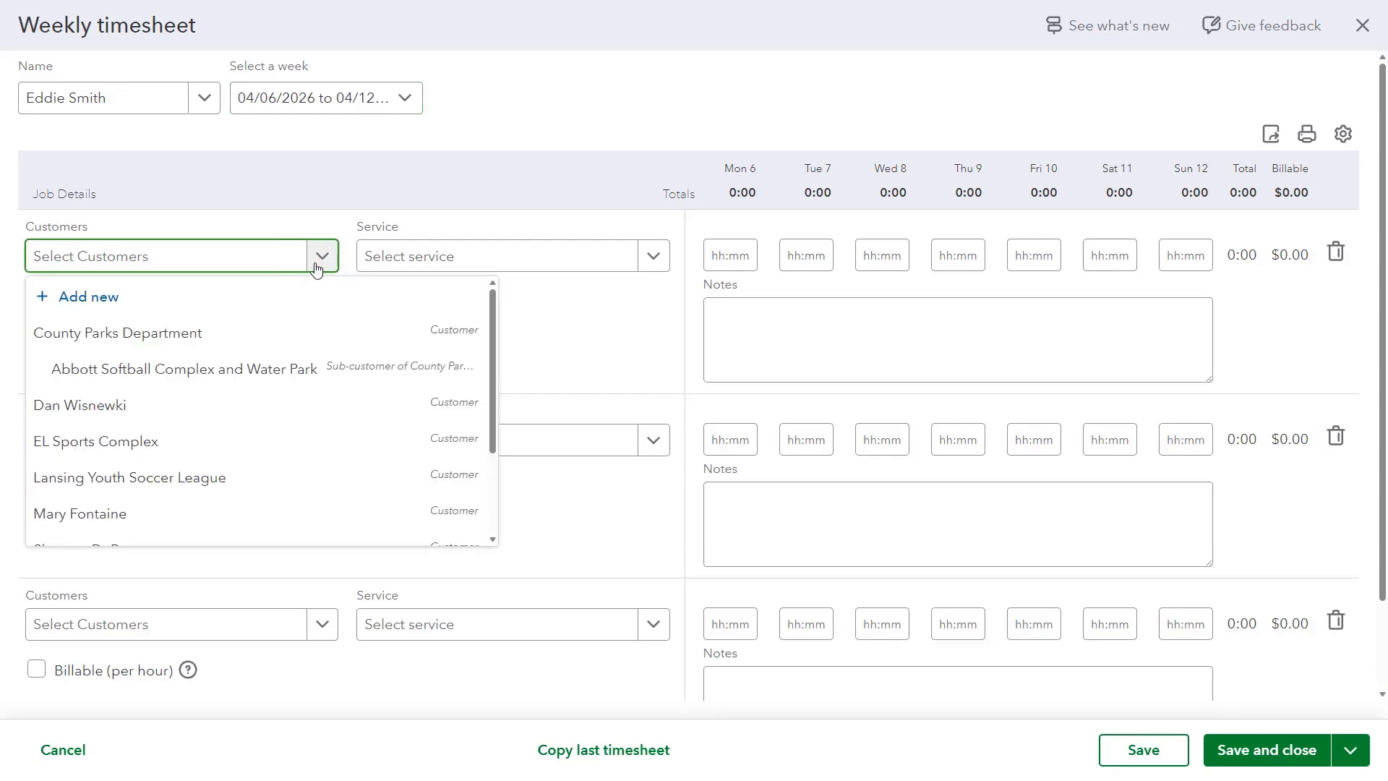
{"action": "left_click", "coordinate": [286, 512]}
{"action": "left_click", "coordinate": [649, 259]}
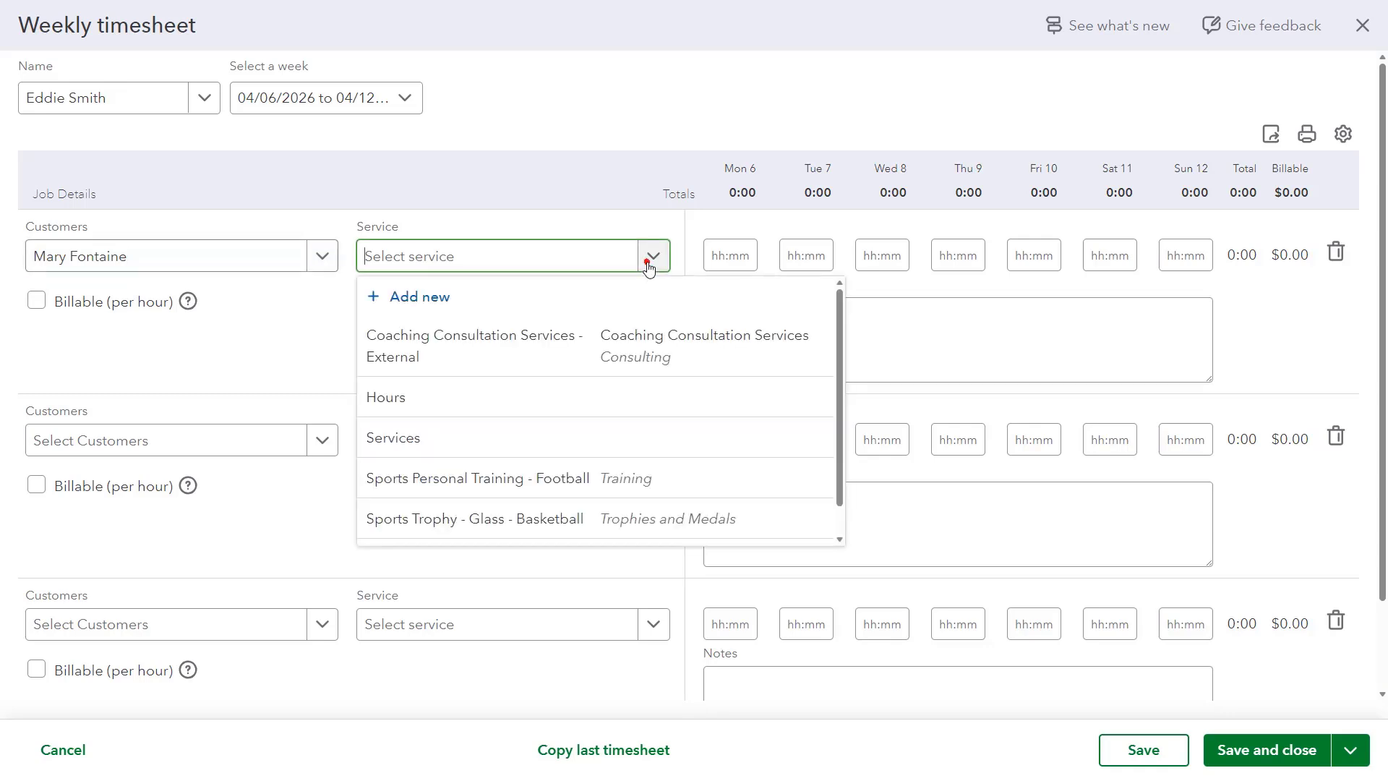
{"action": "left_click", "coordinate": [550, 433]}
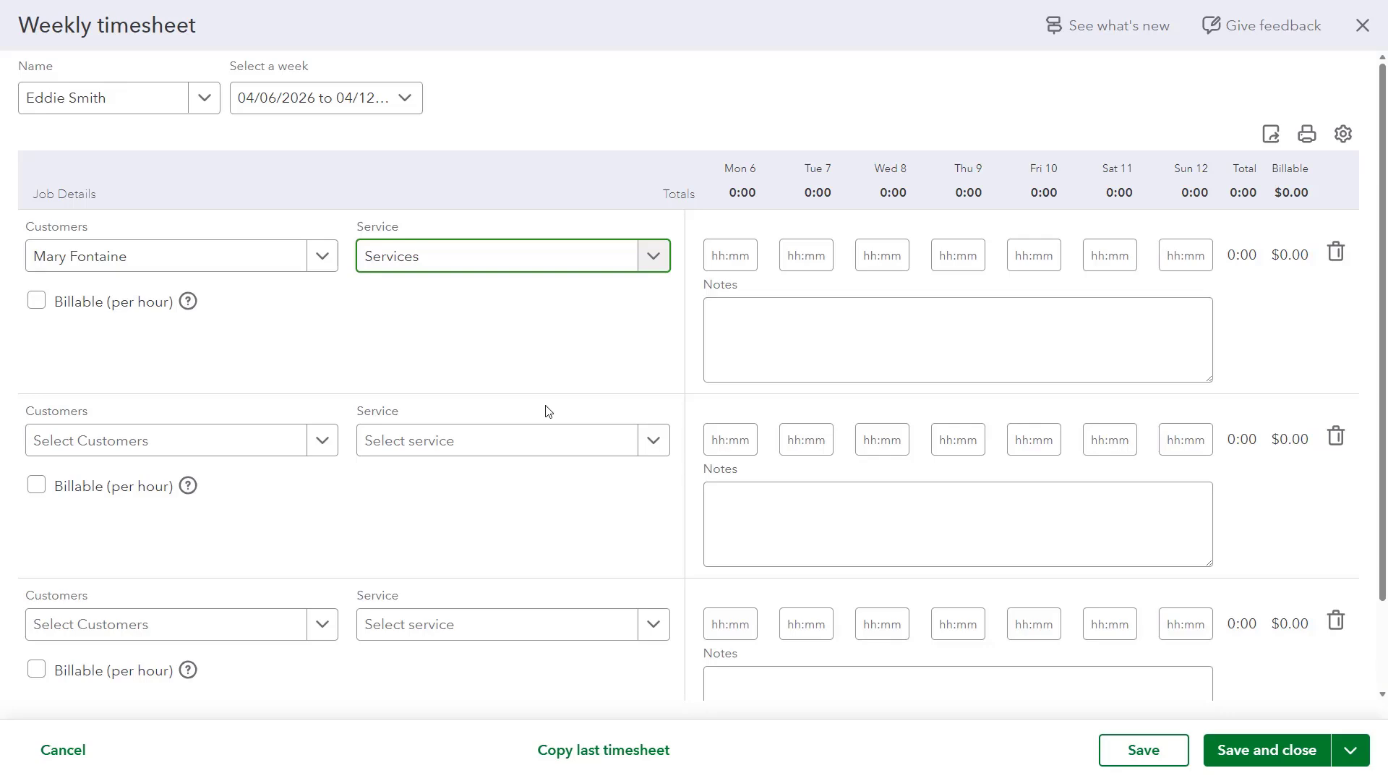
Enter the note "Athletic Consultation" on the first timesheet line and make it billable at 30 per hour.
{"action": "left_click", "coordinate": [756, 336]}
{"action": "type", "text": "A"}
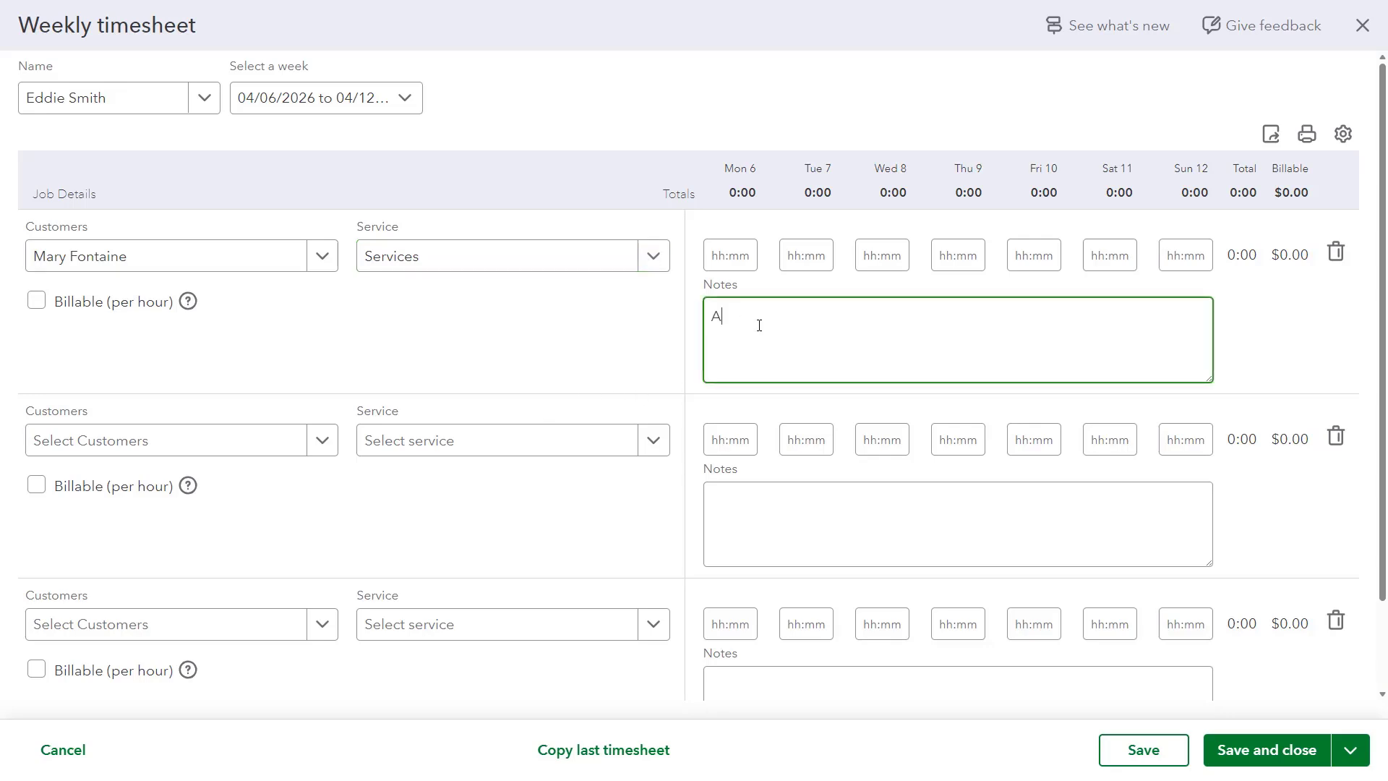
{"action": "type", "text": "thletic Consultation"}
{"action": "left_click", "coordinate": [36, 301]}
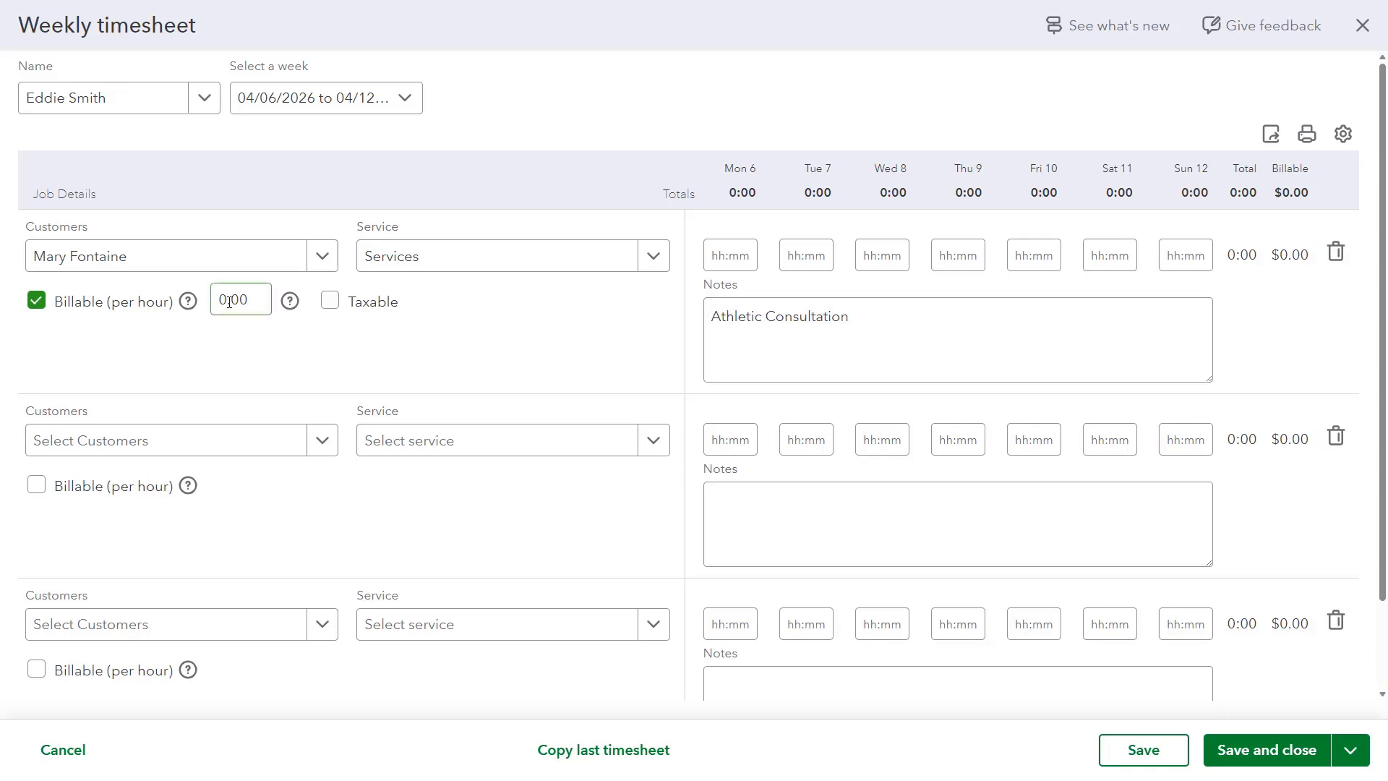
{"action": "left_click", "coordinate": [252, 300]}
{"action": "type", "text": "30"}
Enter 01:15 for Monday 6 and 00:15 for Tuesday 7 on the first timesheet line.
{"action": "left_click", "coordinate": [743, 255]}
{"action": "type", "text": "01:15"}
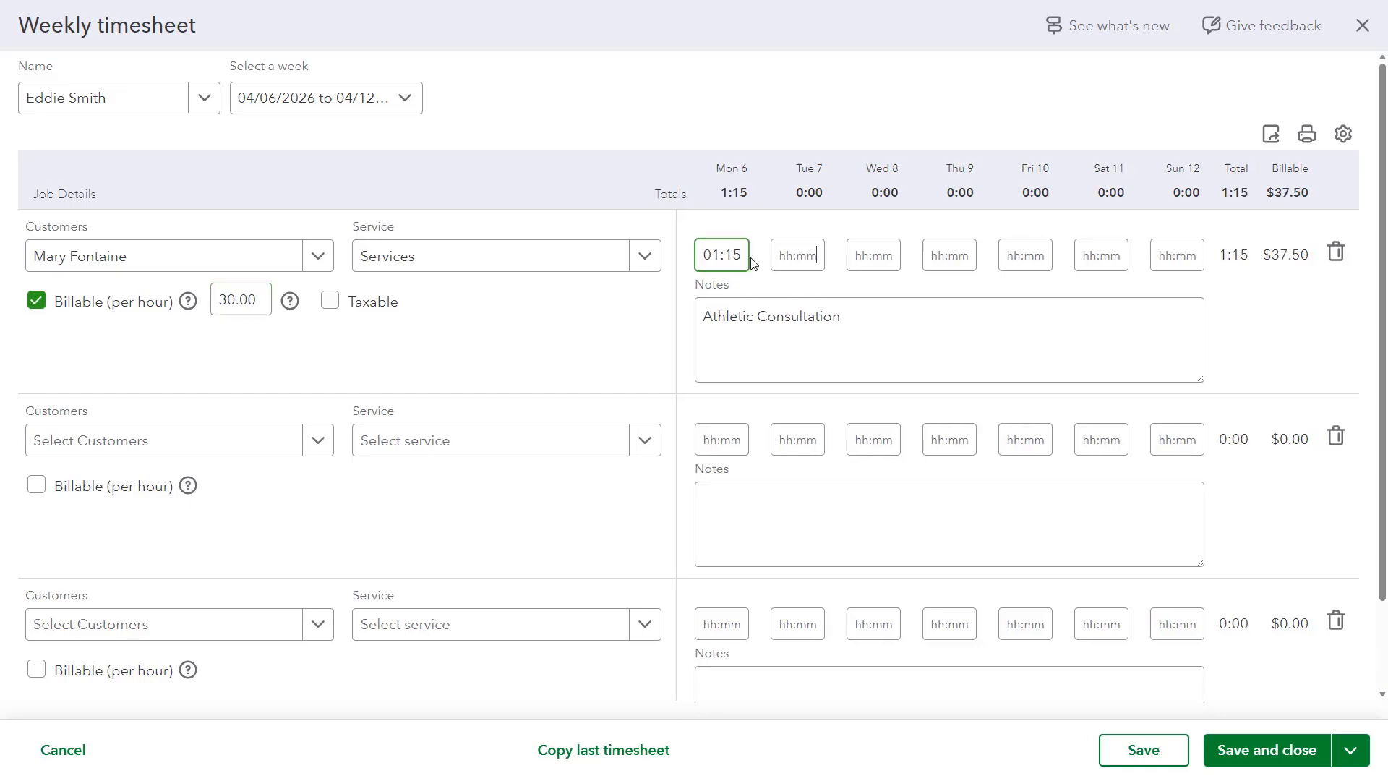
{"action": "key", "text": "Tab"}
{"action": "type", "text": "00:15"}
{"action": "key", "text": "Tab"}
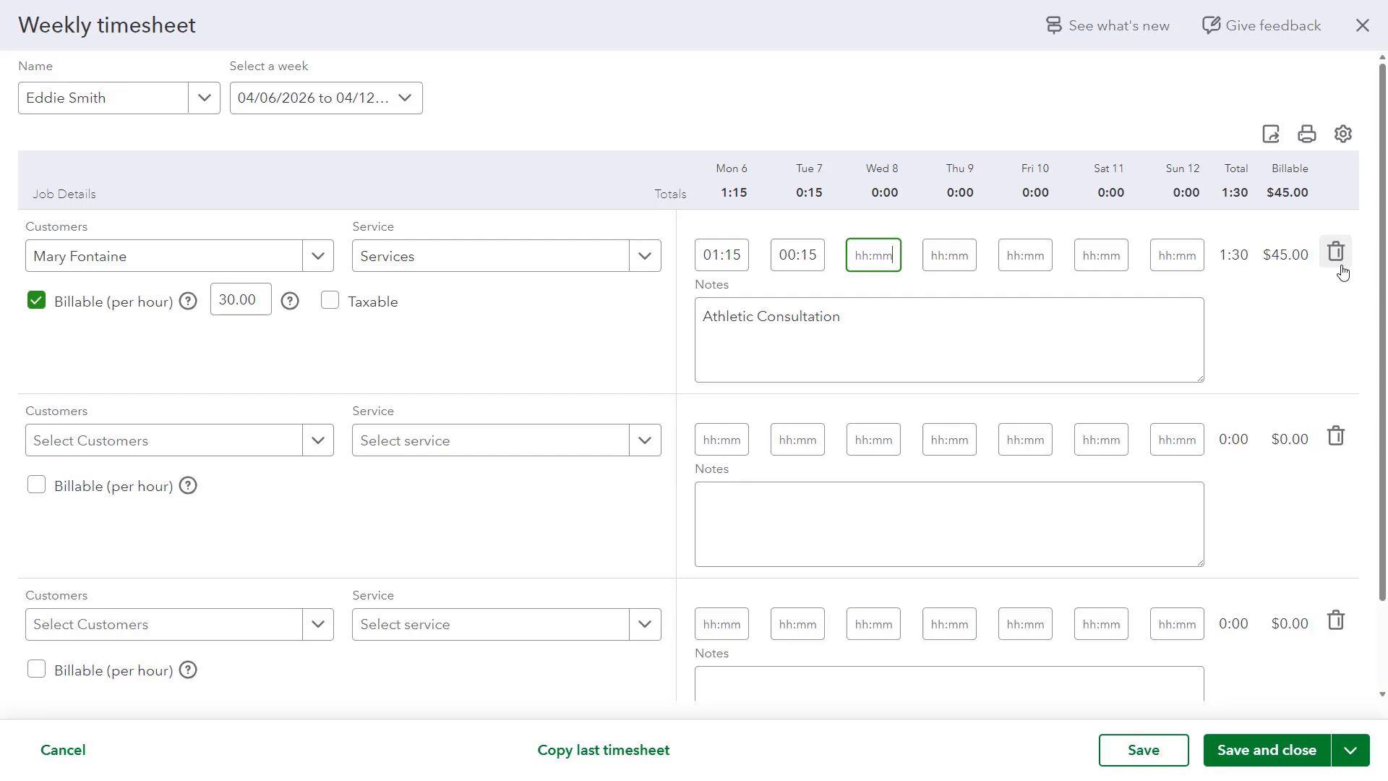
Check the remaining timesheet lines and the alternative save options, and save and close the weekly timesheet.
{"action": "scroll", "coordinate": [744, 452], "scroll_direction": "down", "scroll_amount": 3}
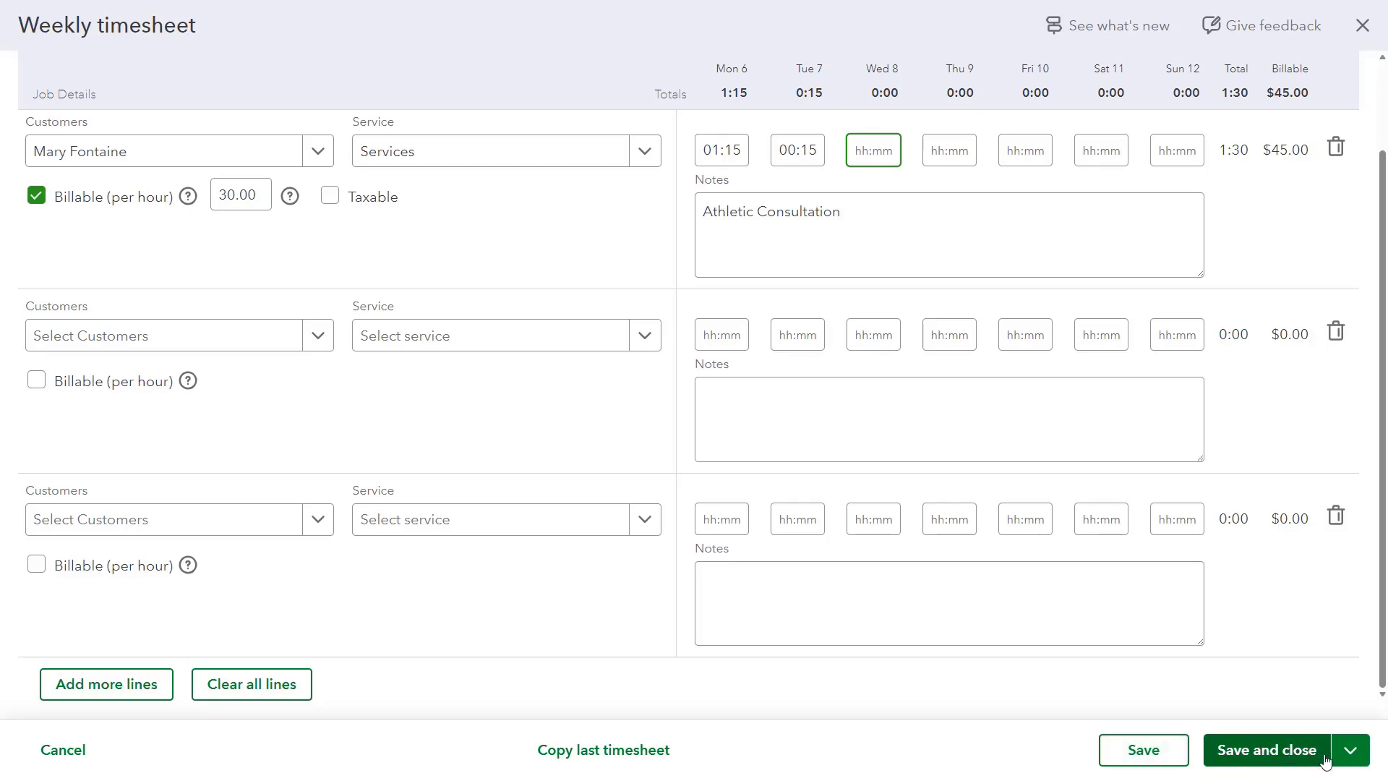
{"action": "left_click", "coordinate": [1350, 754]}
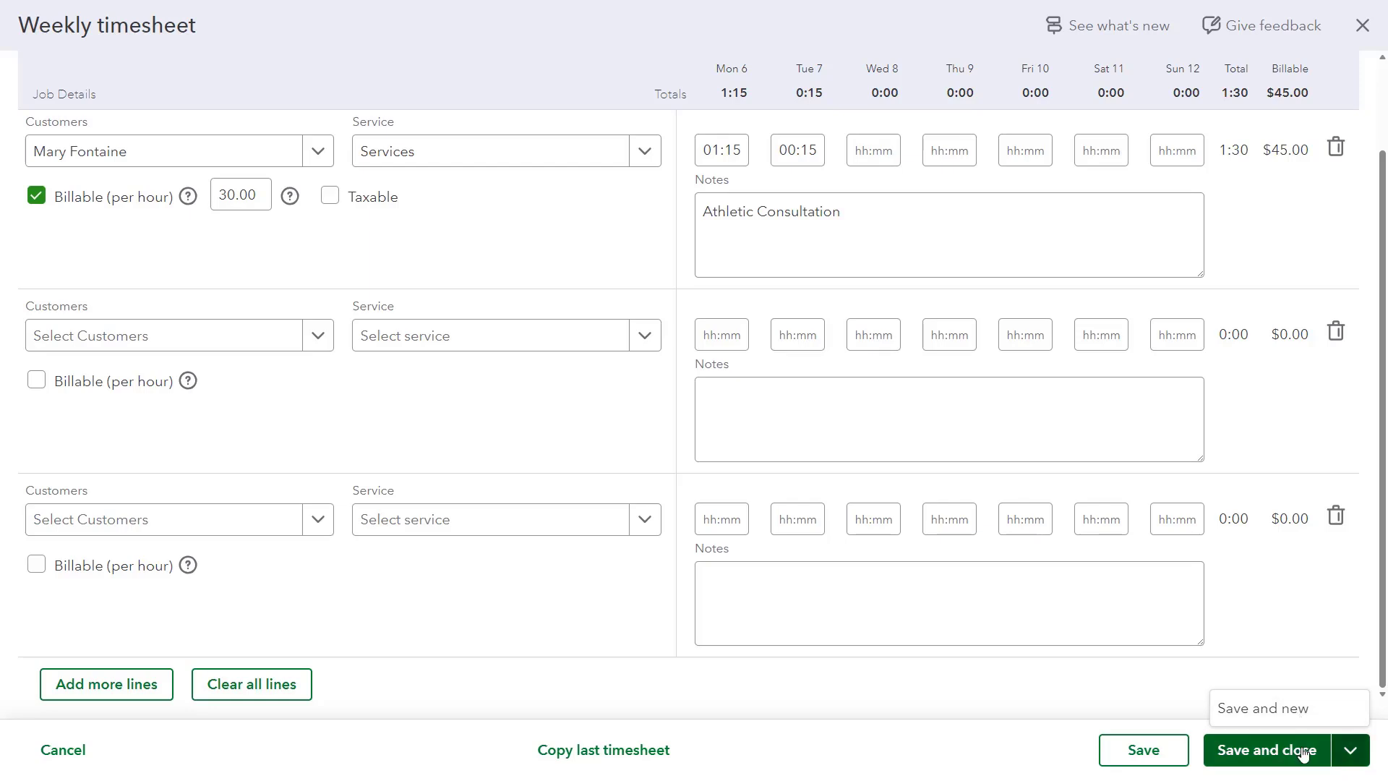
{"action": "left_click", "coordinate": [1349, 755]}
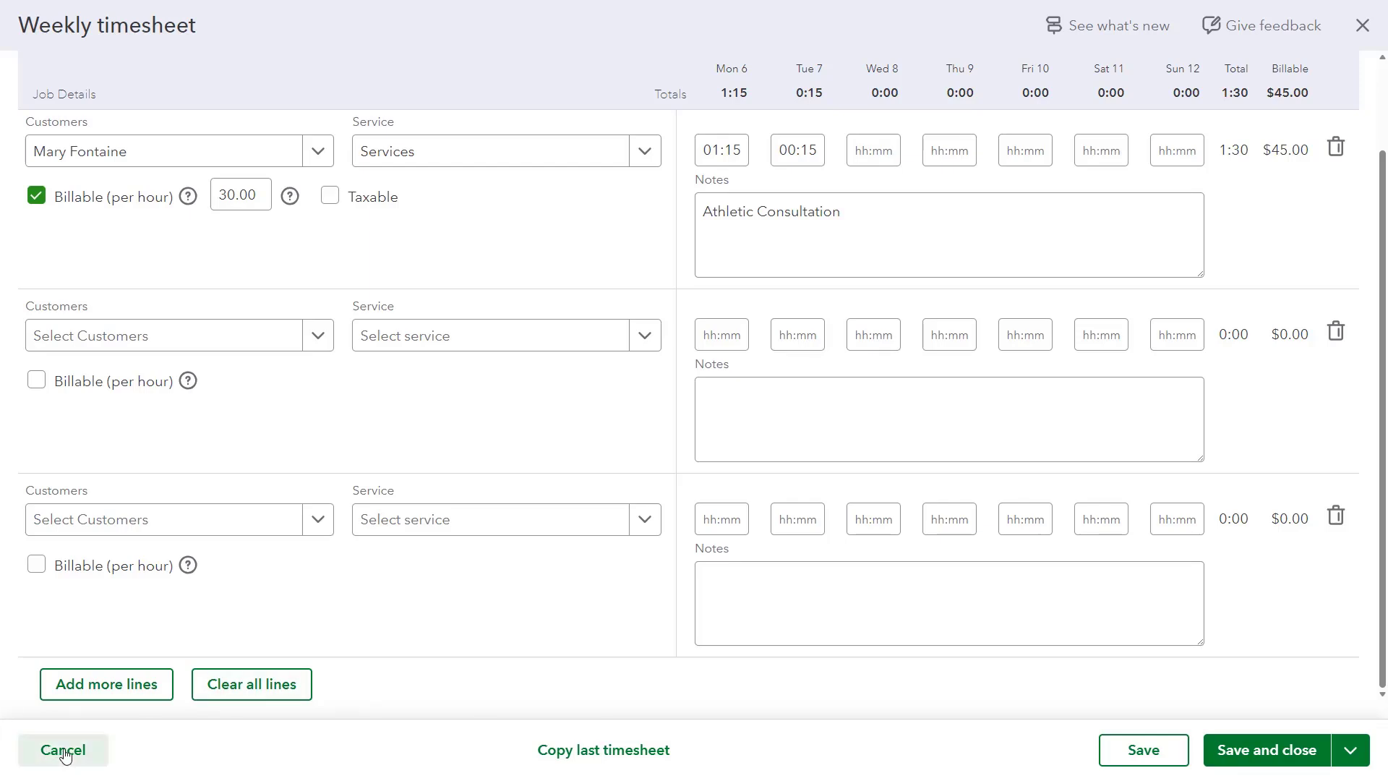
{"action": "left_click", "coordinate": [1229, 752]}
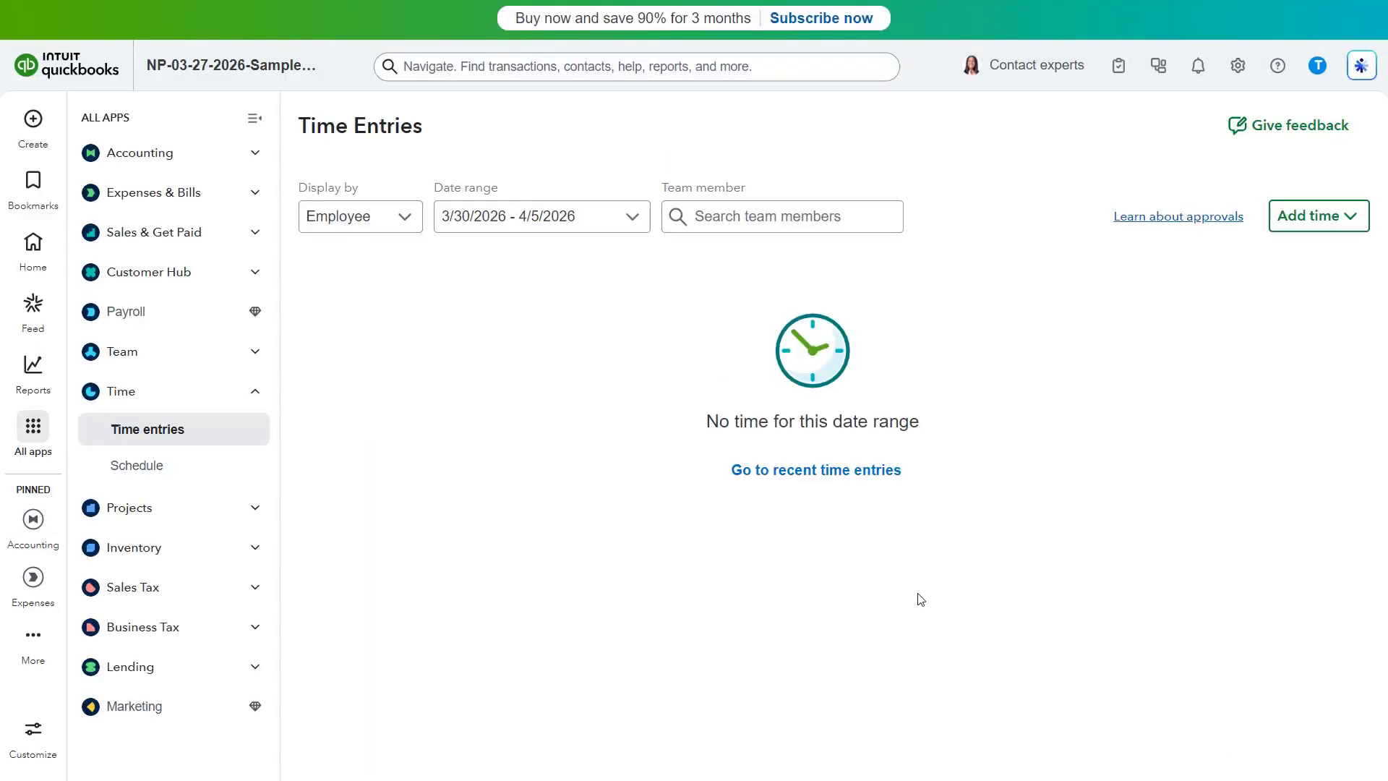
Start a new Single Time Activity from Time Entries and select the first listed employee as its name.
{"action": "left_click", "coordinate": [1325, 223]}
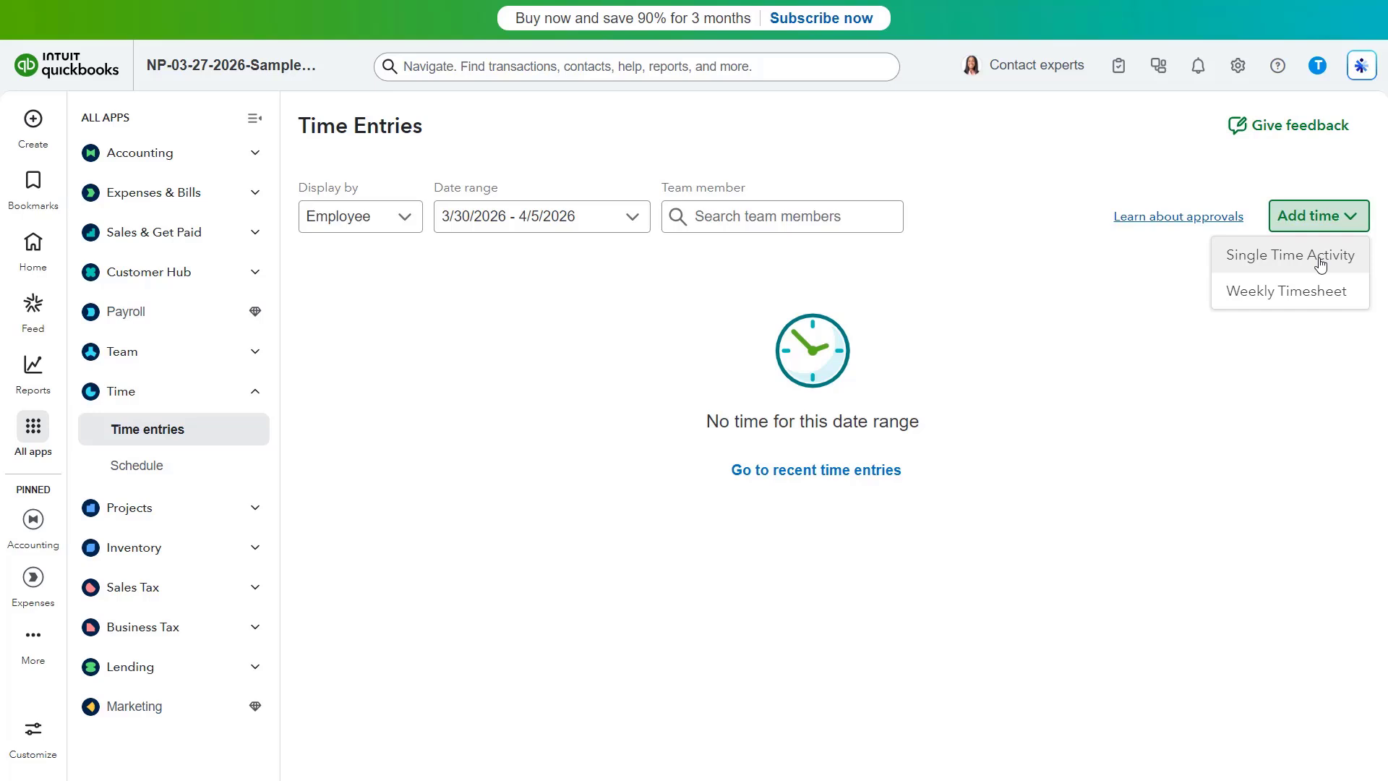
{"action": "left_click", "coordinate": [1321, 265]}
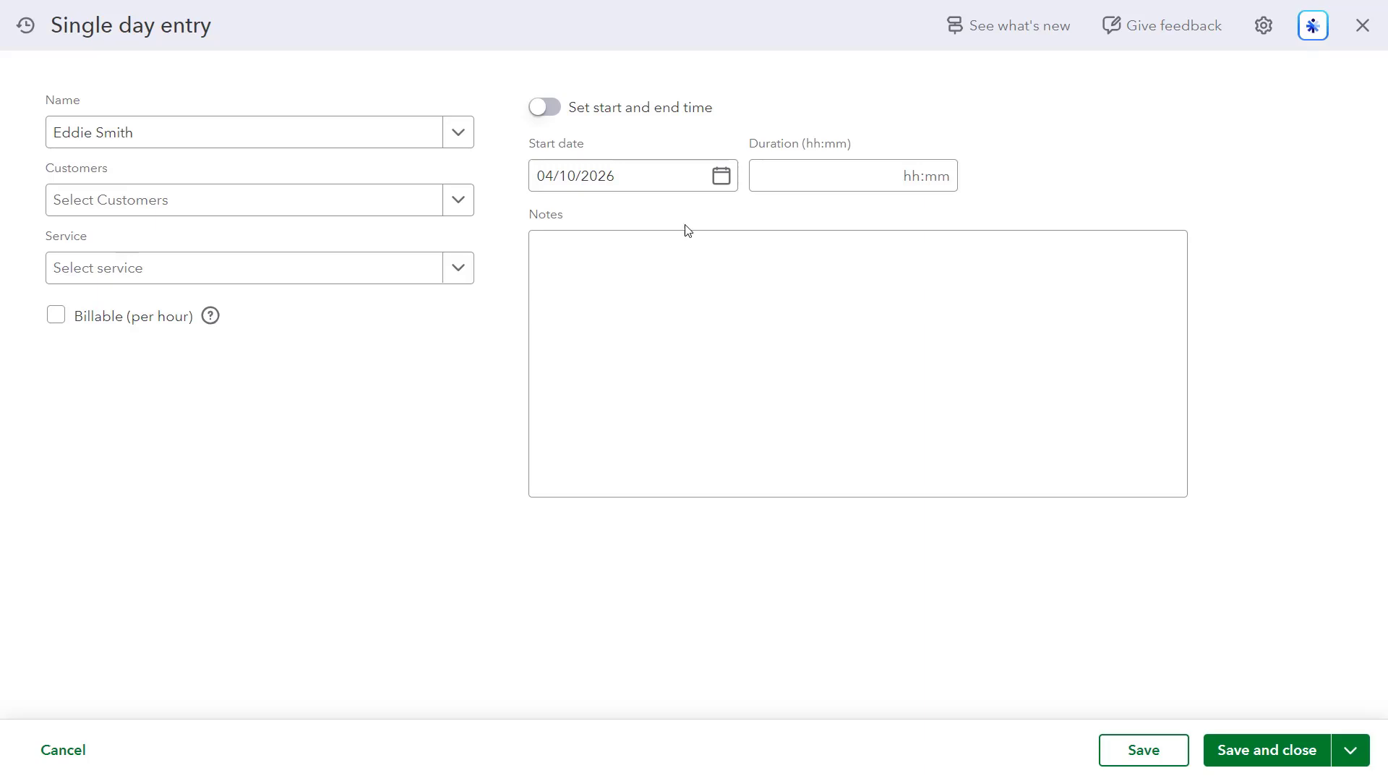
{"action": "left_click", "coordinate": [452, 144]}
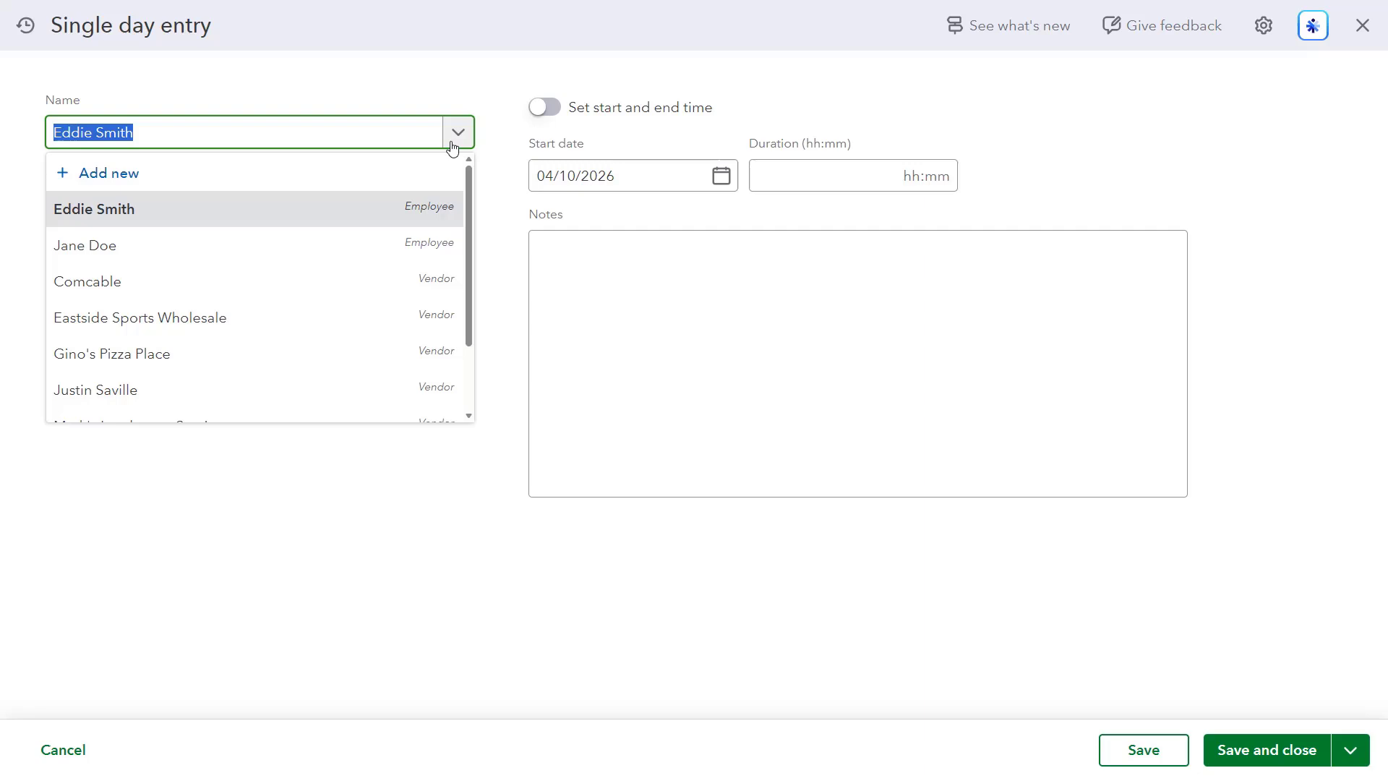
{"action": "left_click", "coordinate": [403, 219]}
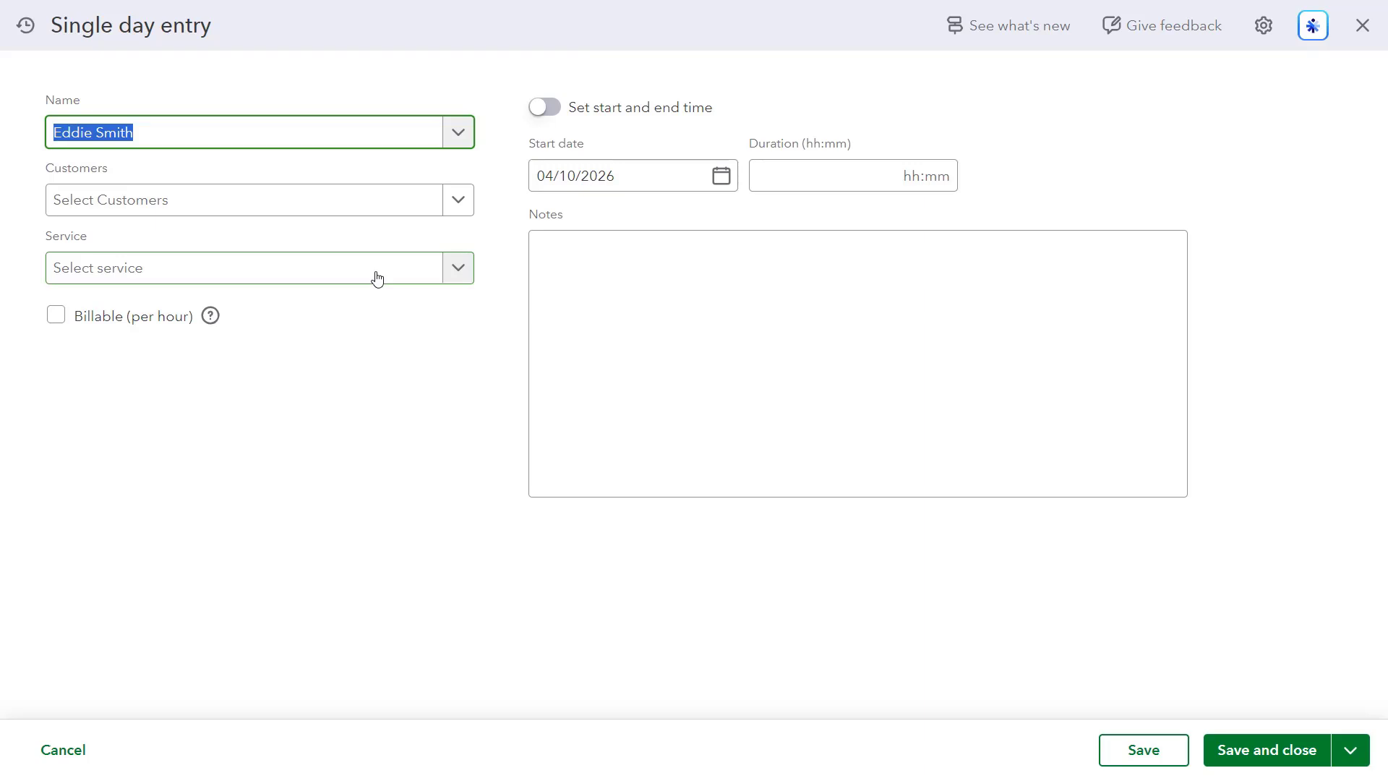
Choose the individual customer listed just above EL Sports Complex and the service Sports Personal Training - Football for the entry.
{"action": "left_click", "coordinate": [448, 200]}
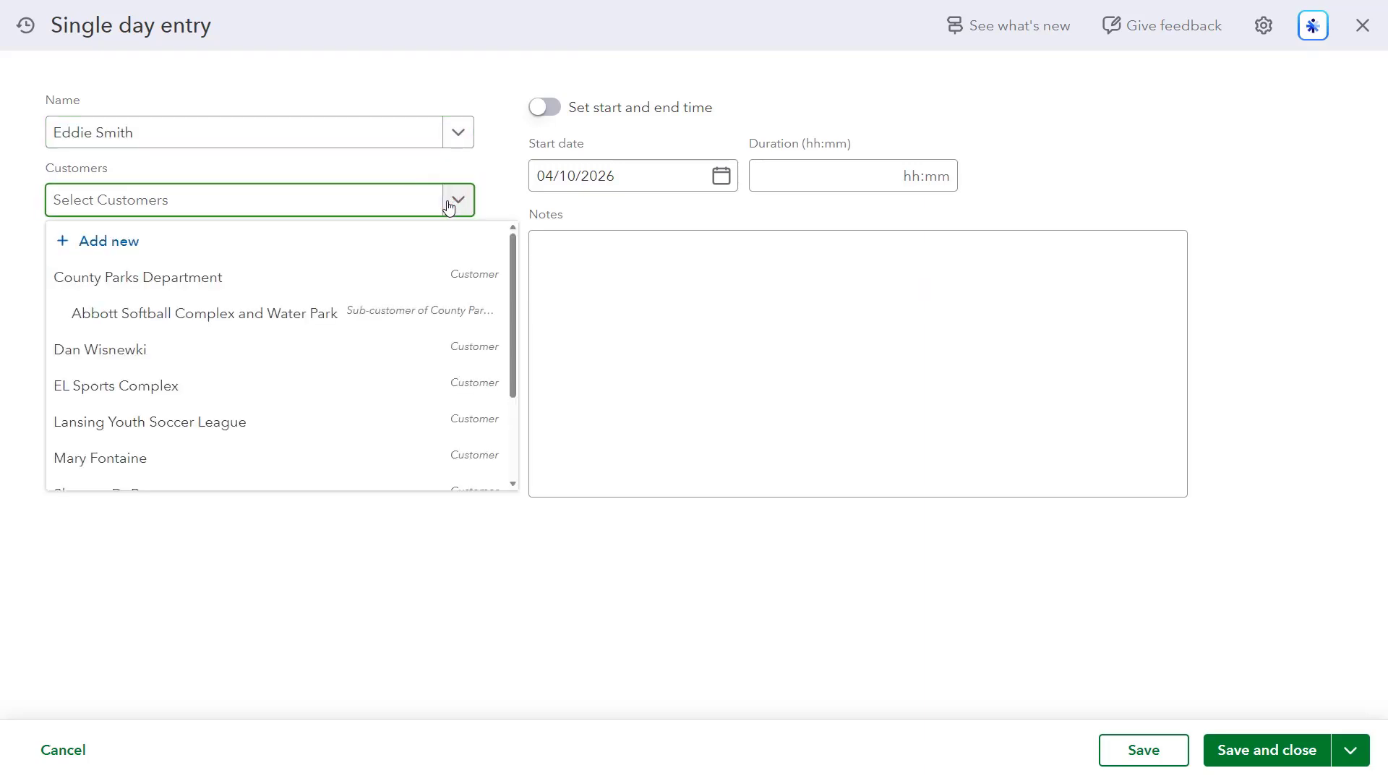
{"action": "left_click", "coordinate": [356, 339]}
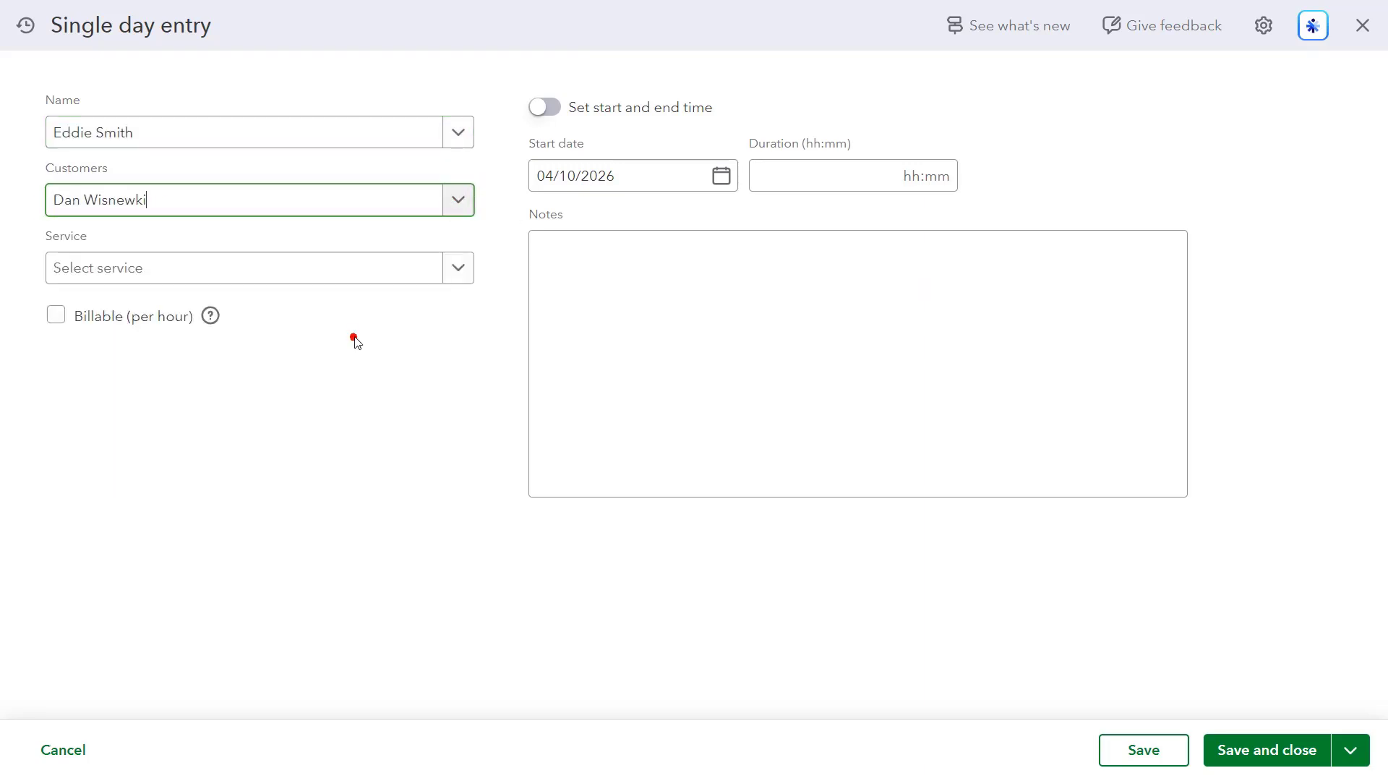
{"action": "left_click", "coordinate": [463, 267]}
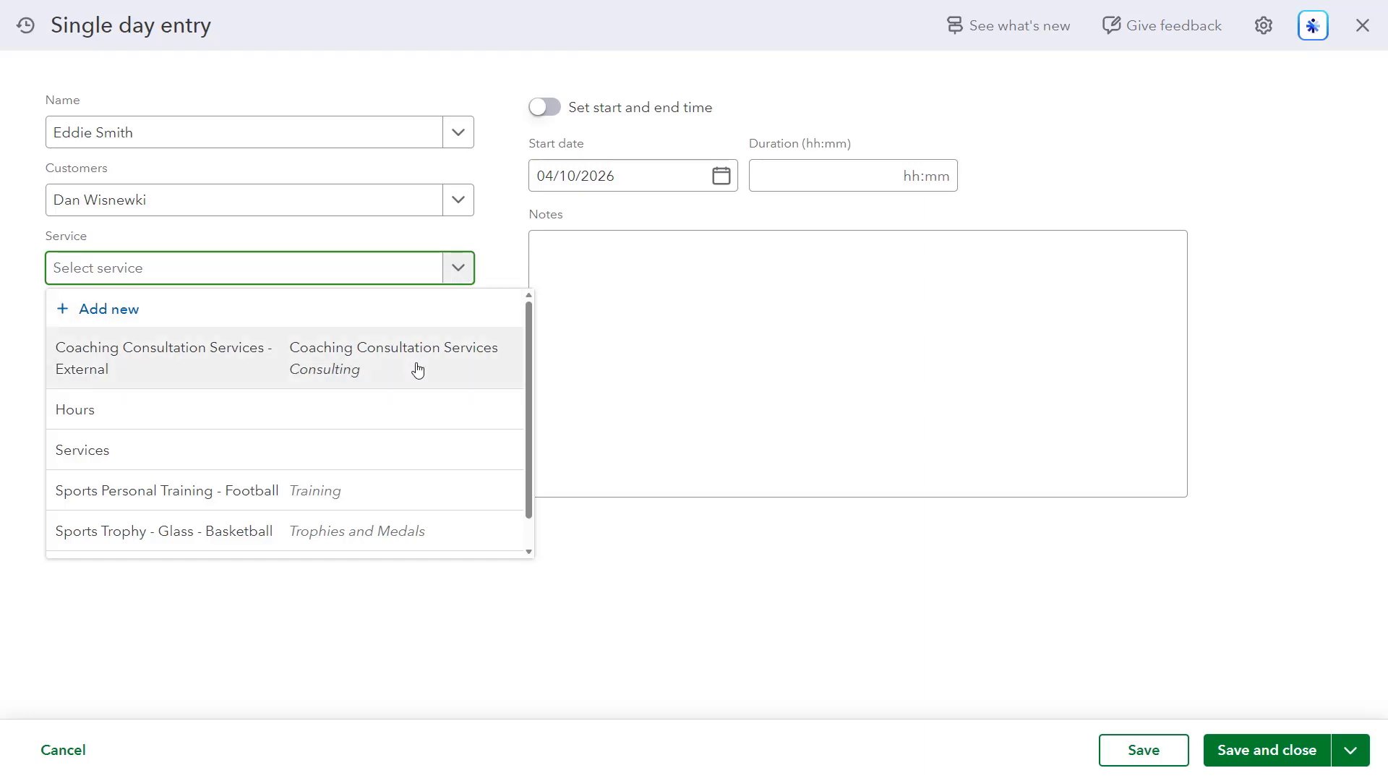
{"action": "left_click", "coordinate": [418, 497]}
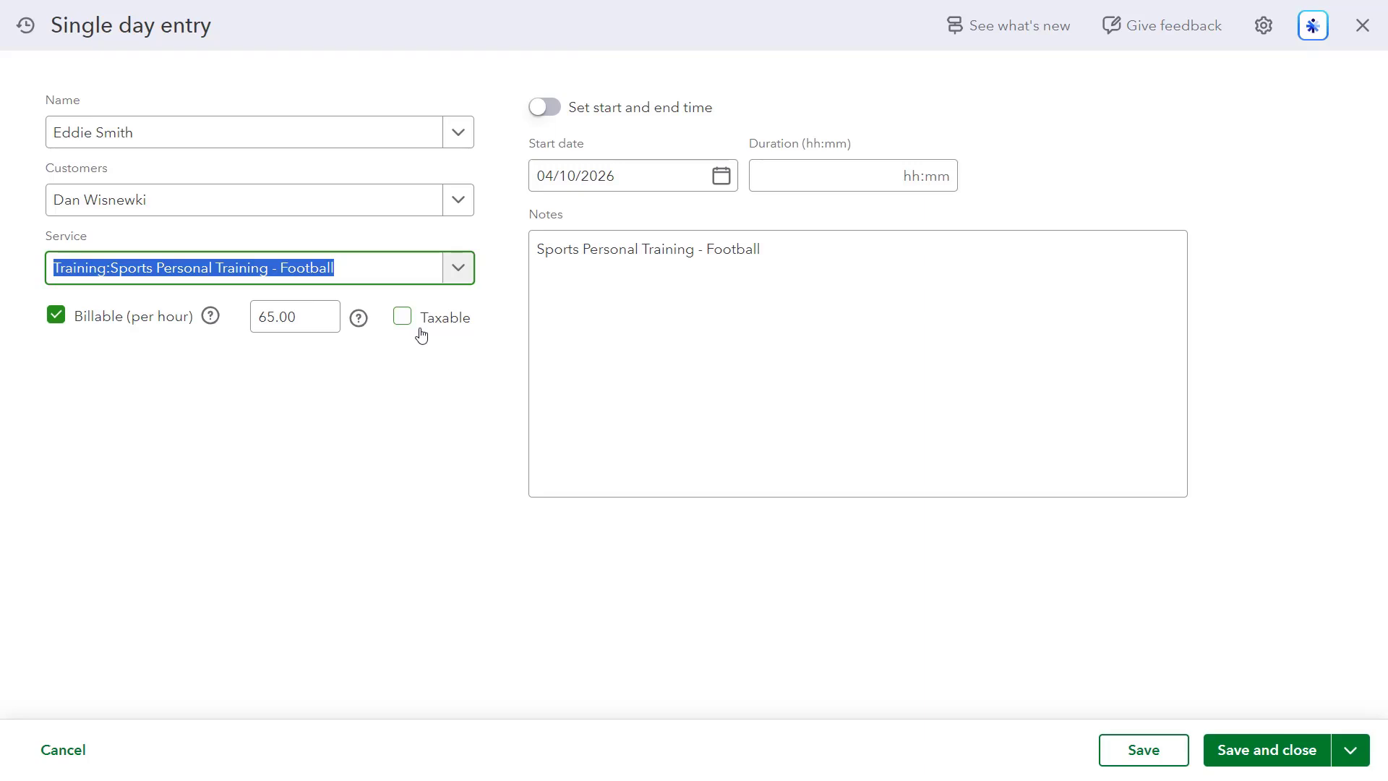
{"action": "left_click", "coordinate": [844, 237]}
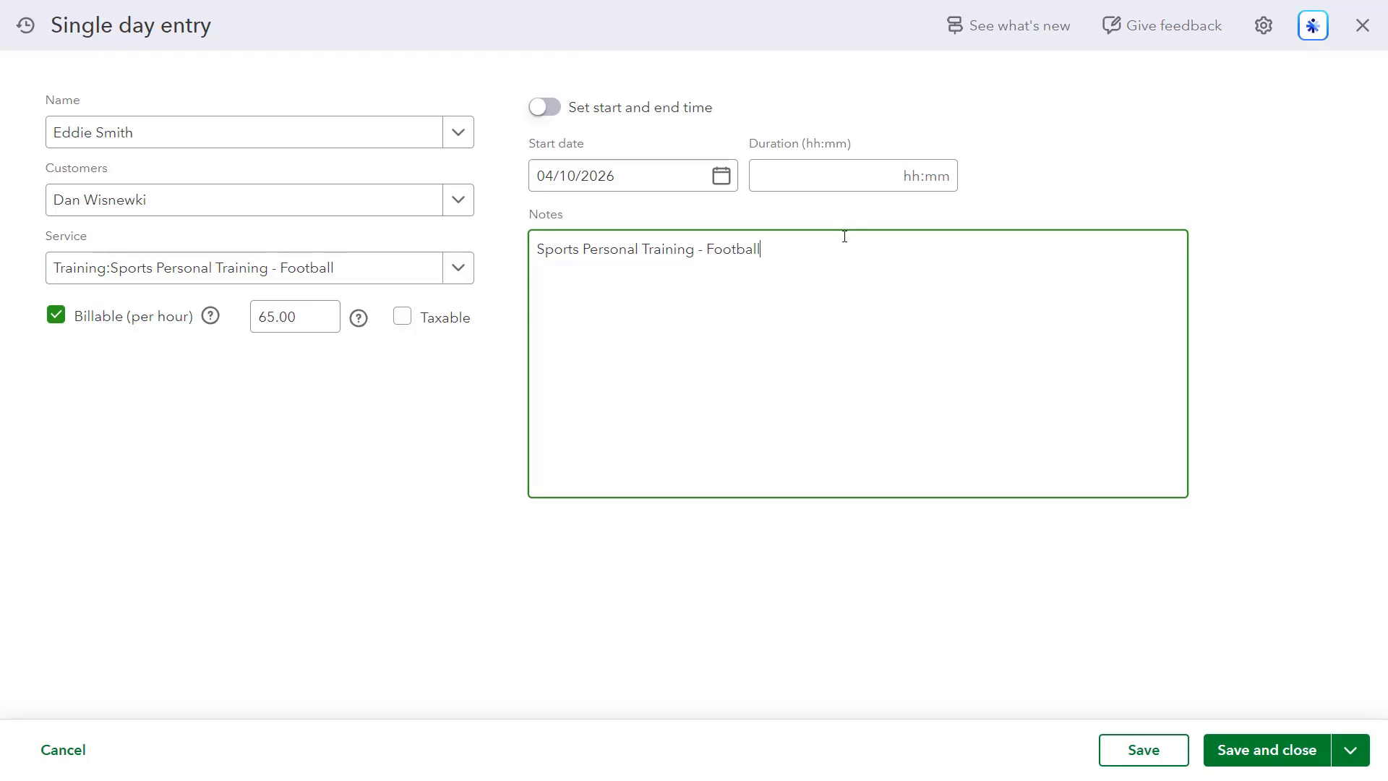
Pick 04/10/2026 as the entry's start date and enter a duration of 1.00.
{"action": "left_click", "coordinate": [722, 176]}
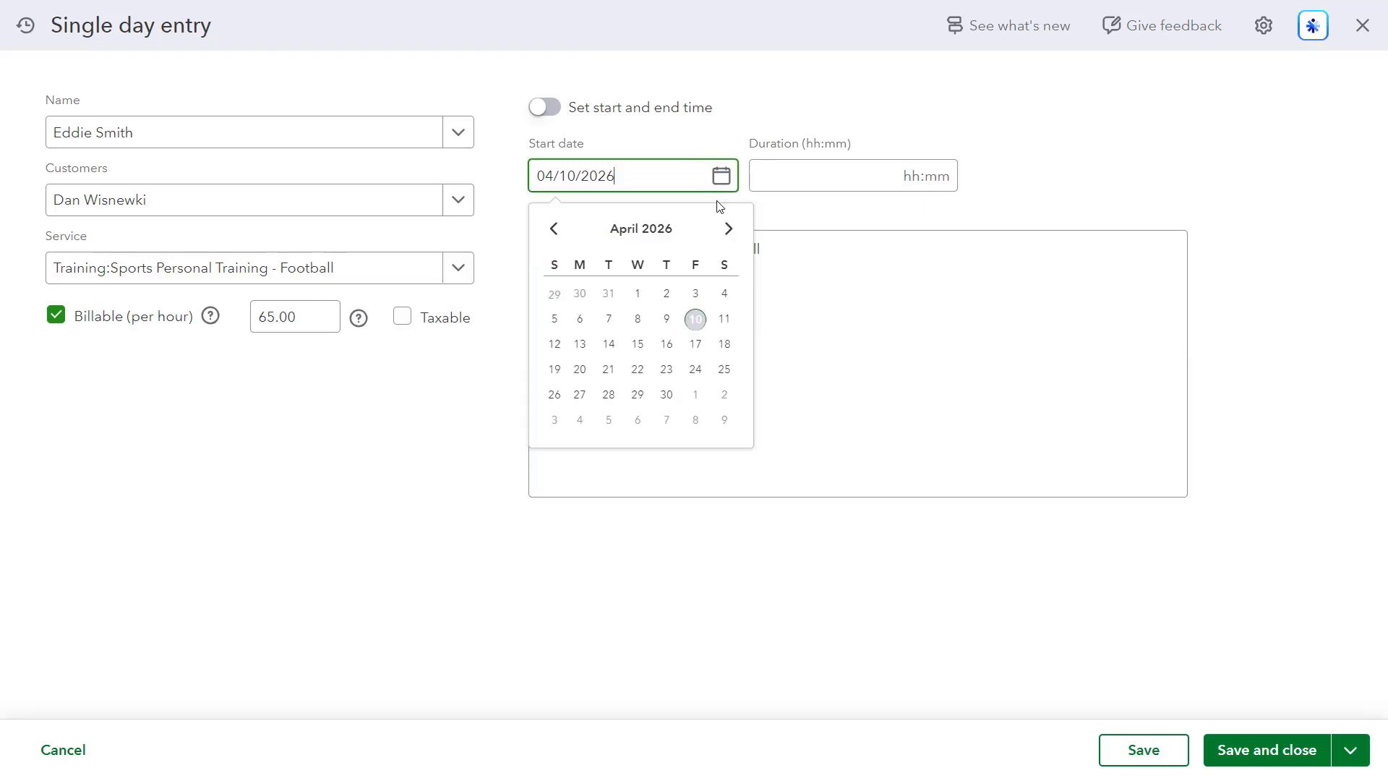
{"action": "left_click", "coordinate": [696, 315]}
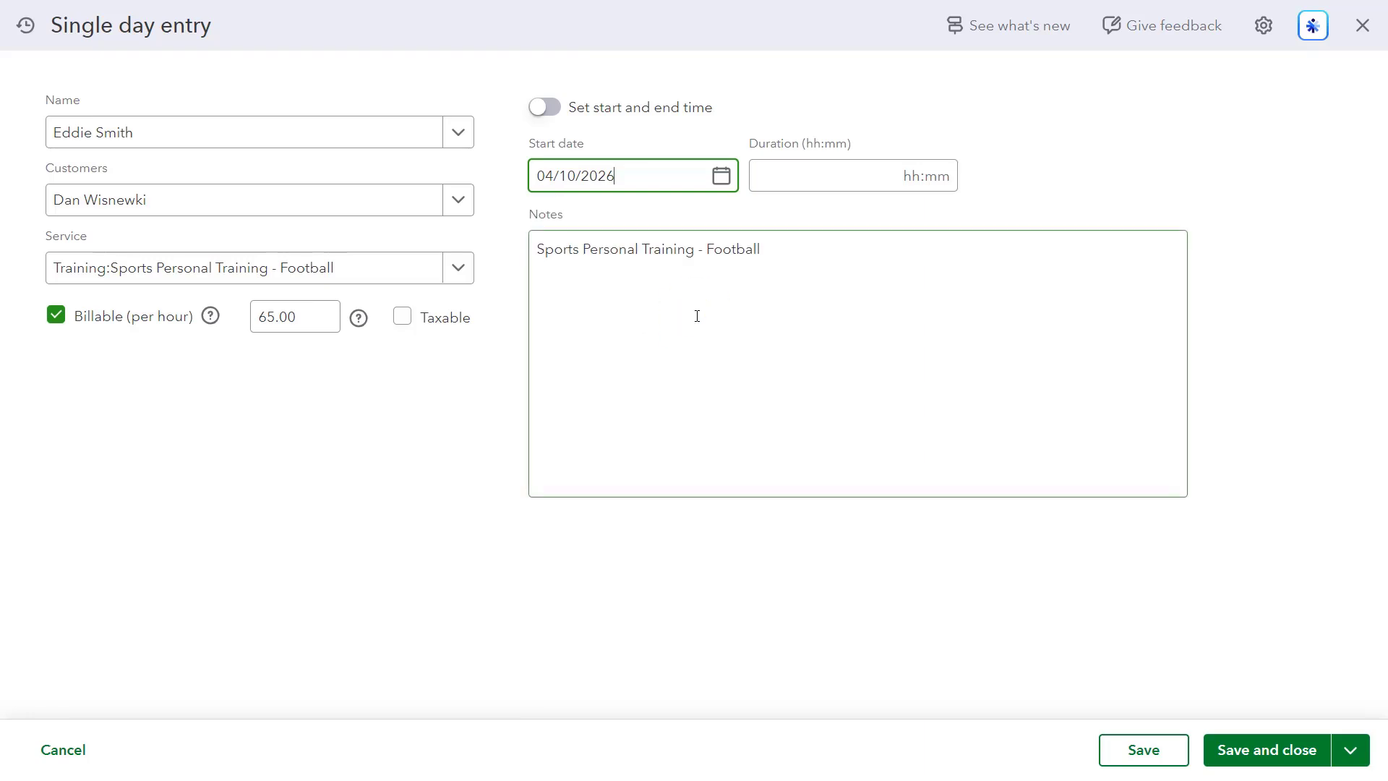
{"action": "left_click", "coordinate": [817, 182]}
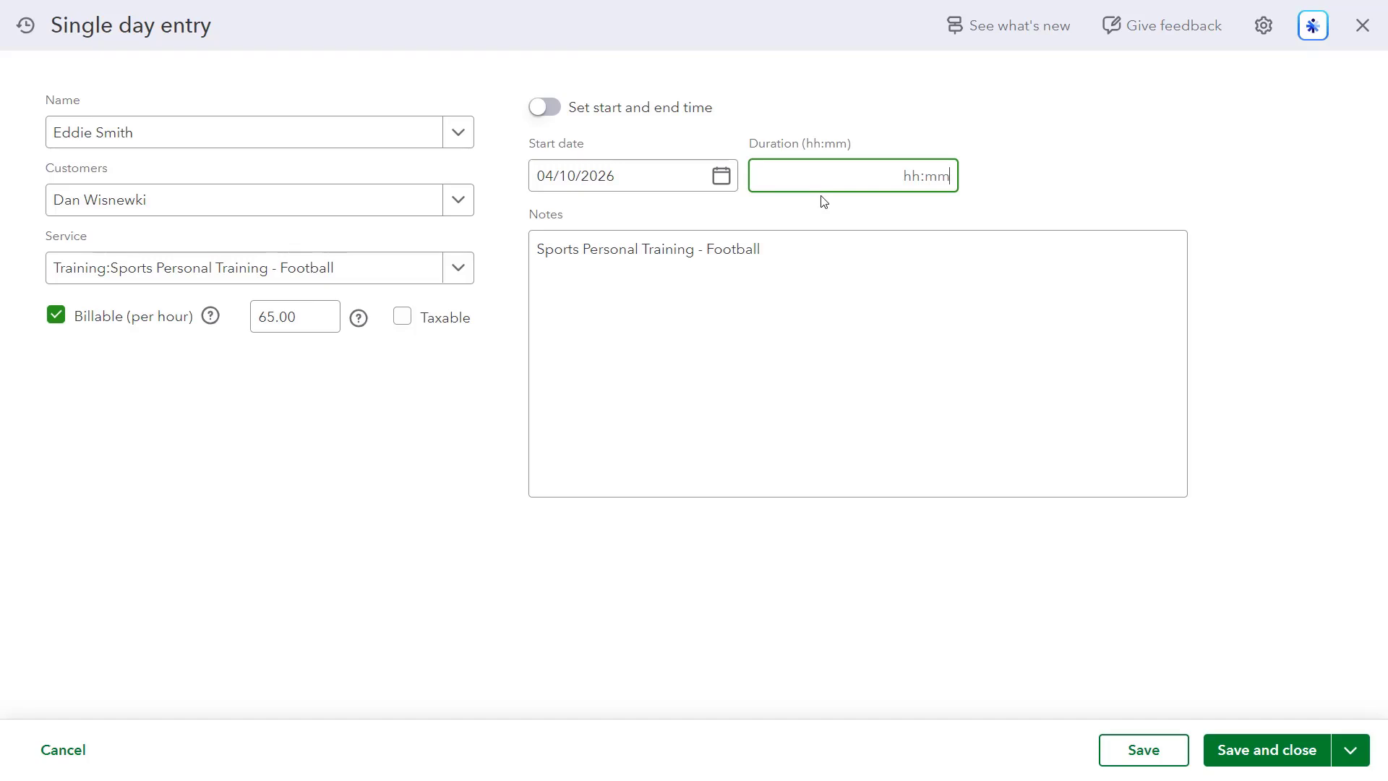
{"action": "type", "text": "1.00"}
Turn on Set start and end time and set the entry to run from 3:00 PM to 4:00 PM.
{"action": "left_click", "coordinate": [547, 110]}
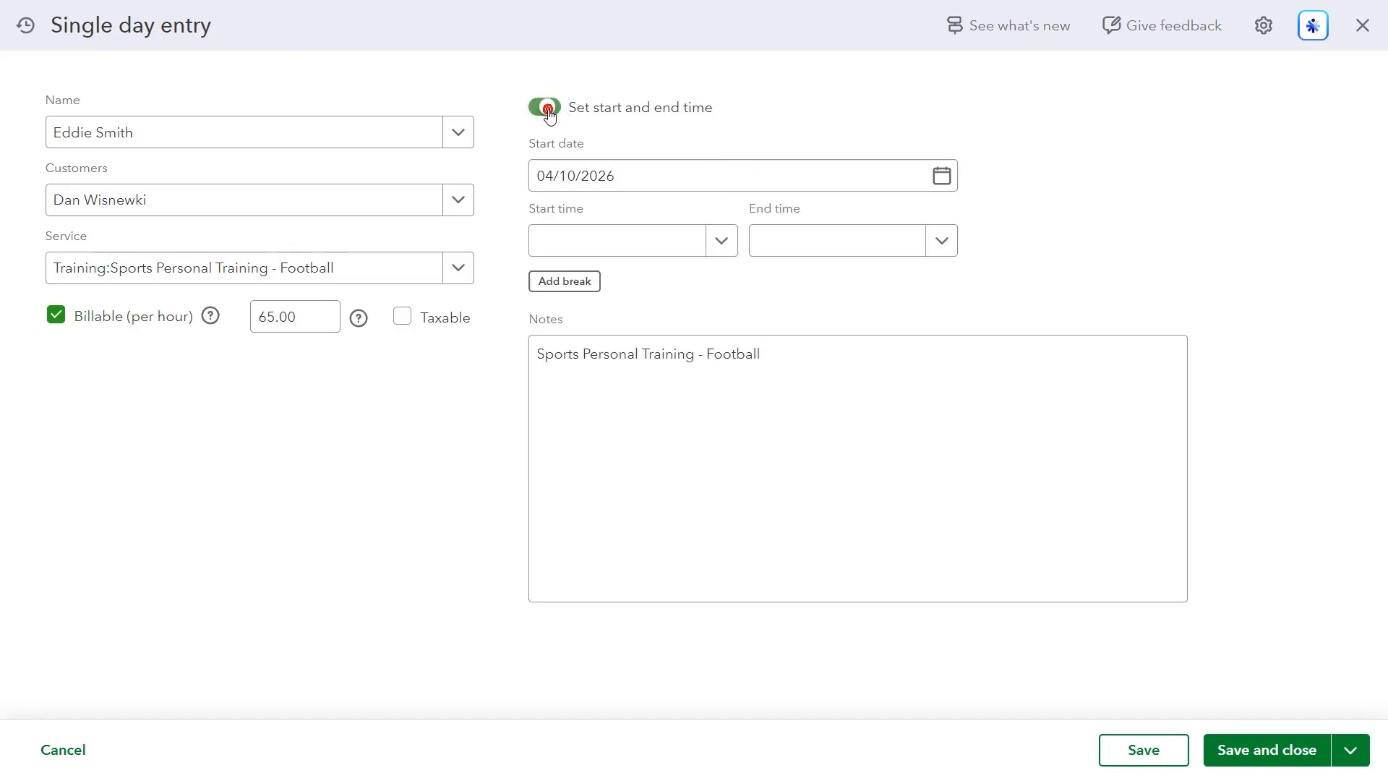
{"action": "left_click", "coordinate": [717, 251]}
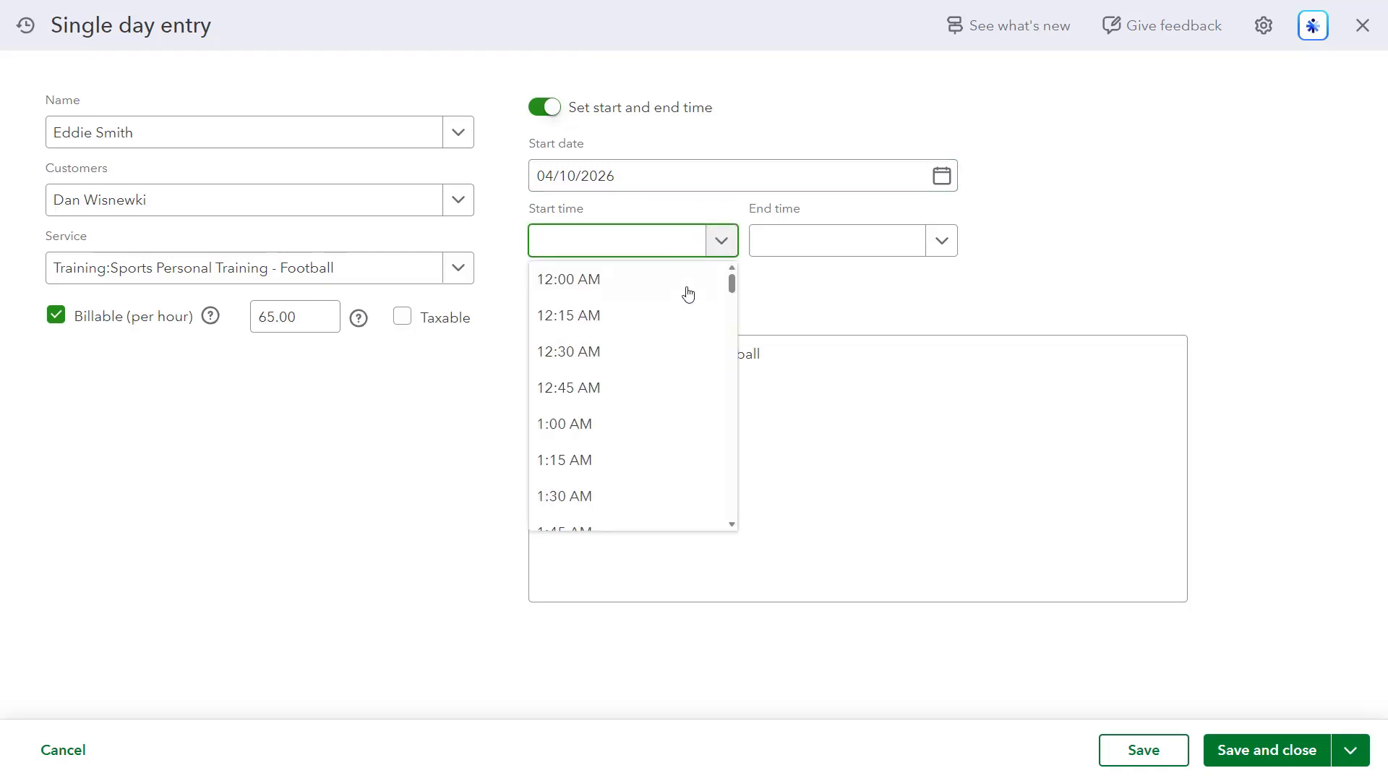
{"action": "scroll", "coordinate": [632, 419], "scroll_direction": "down", "scroll_amount": 20}
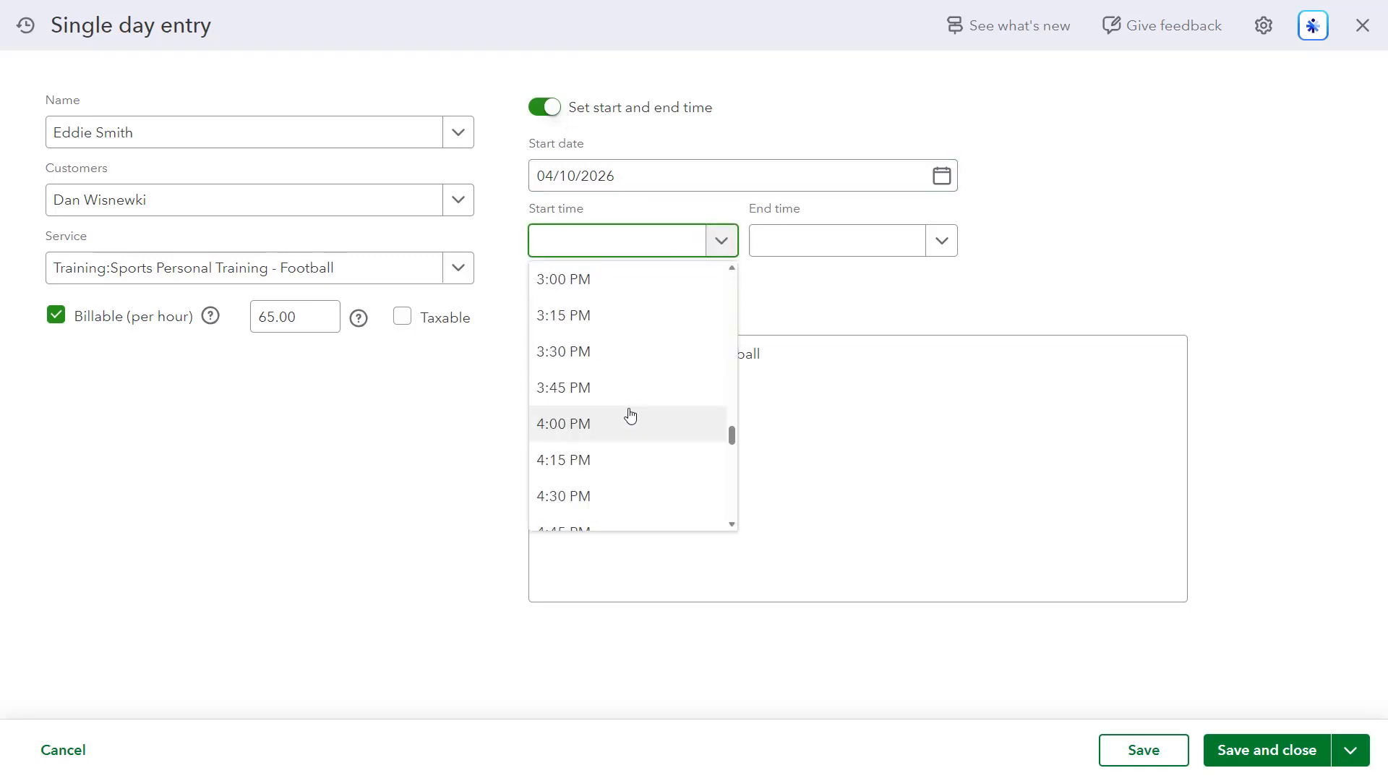
{"action": "left_click", "coordinate": [608, 289]}
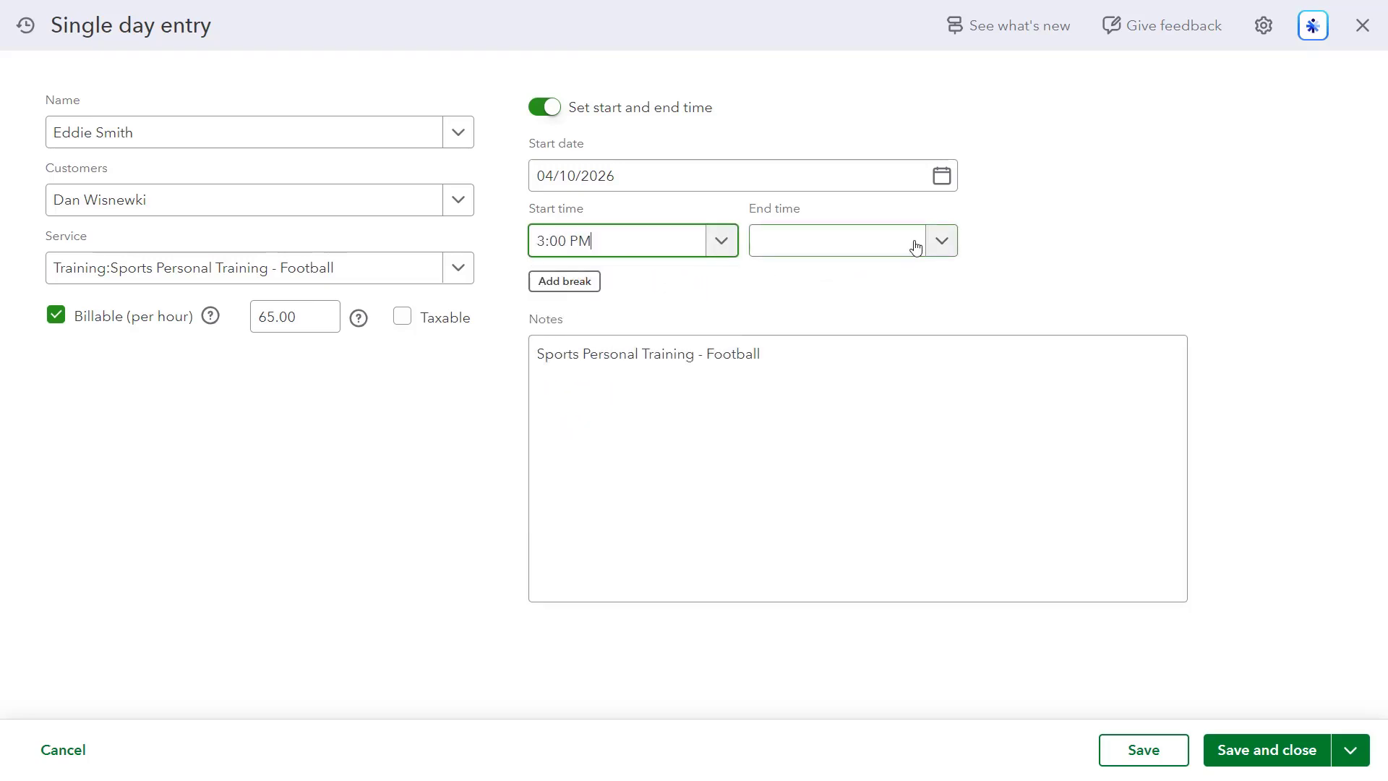
{"action": "left_click", "coordinate": [940, 241]}
{"action": "scroll", "coordinate": [851, 431], "scroll_direction": "down", "scroll_amount": 12}
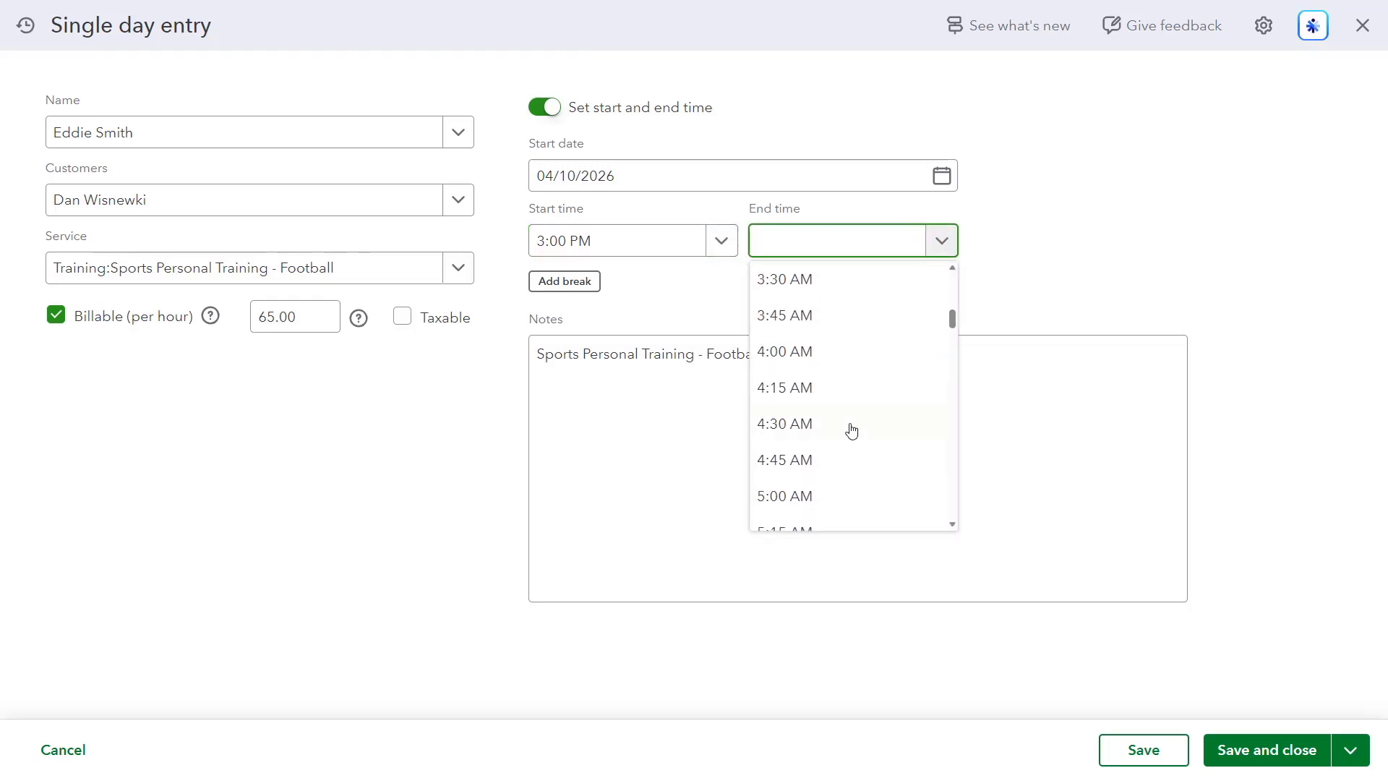
{"action": "scroll", "coordinate": [851, 431], "scroll_direction": "down", "scroll_amount": 15}
{"action": "left_click", "coordinate": [812, 284]}
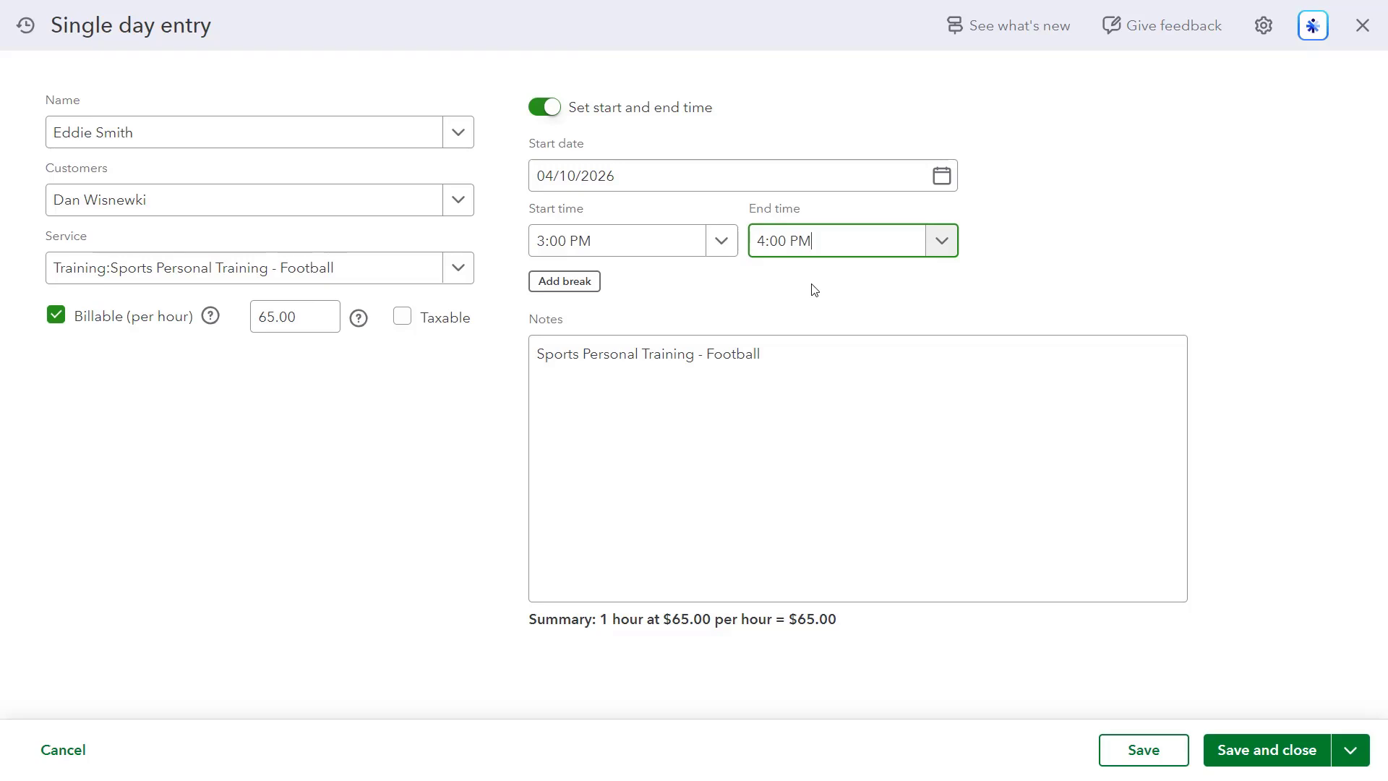
{"action": "left_click", "coordinate": [565, 282]}
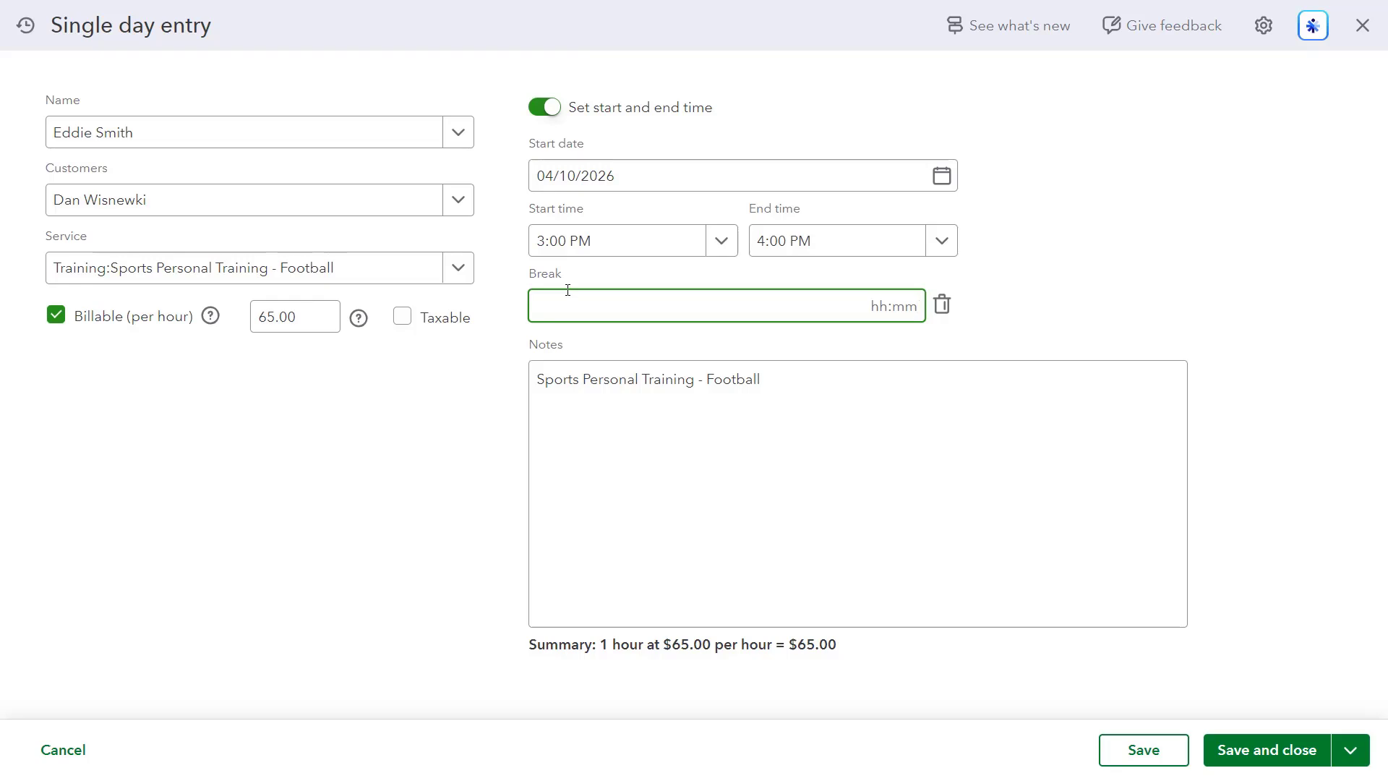
{"action": "left_click", "coordinate": [941, 307]}
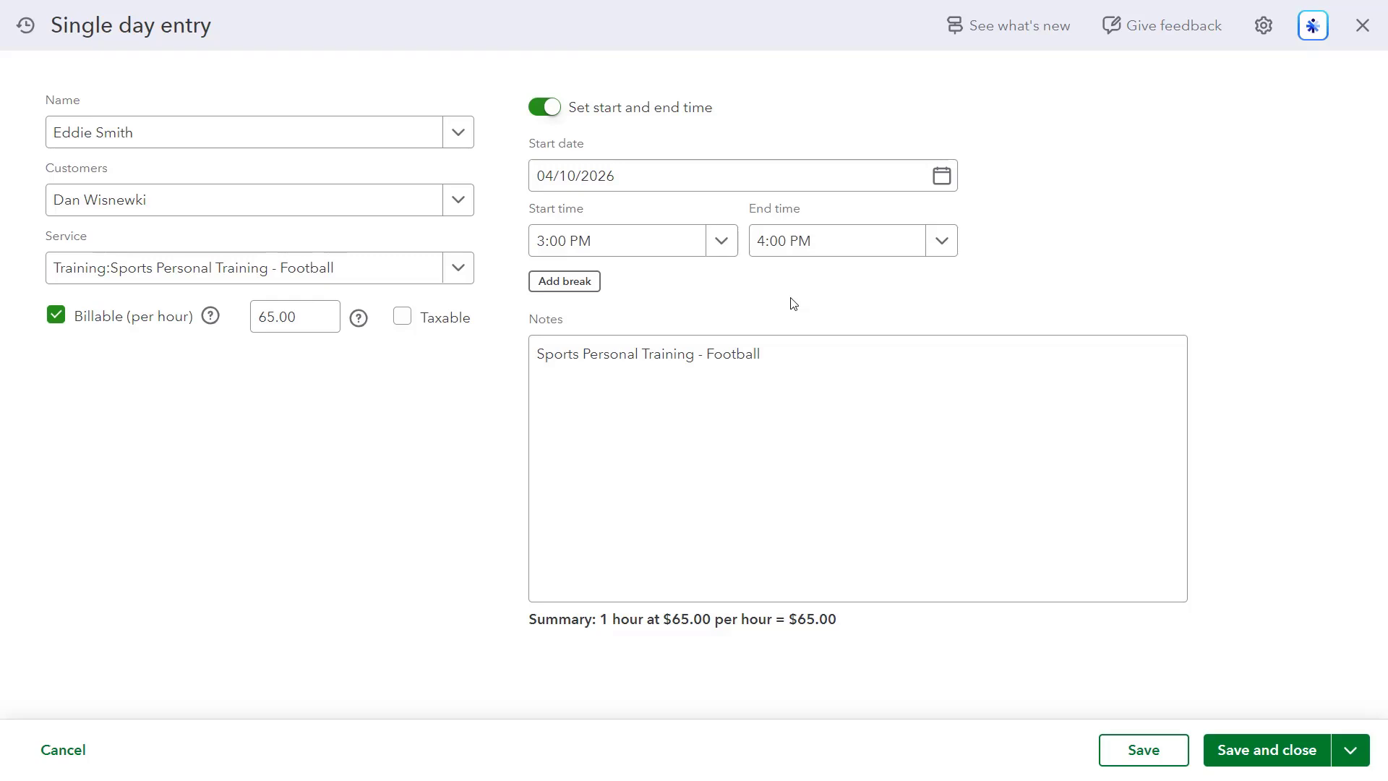
{"action": "left_click", "coordinate": [653, 630]}
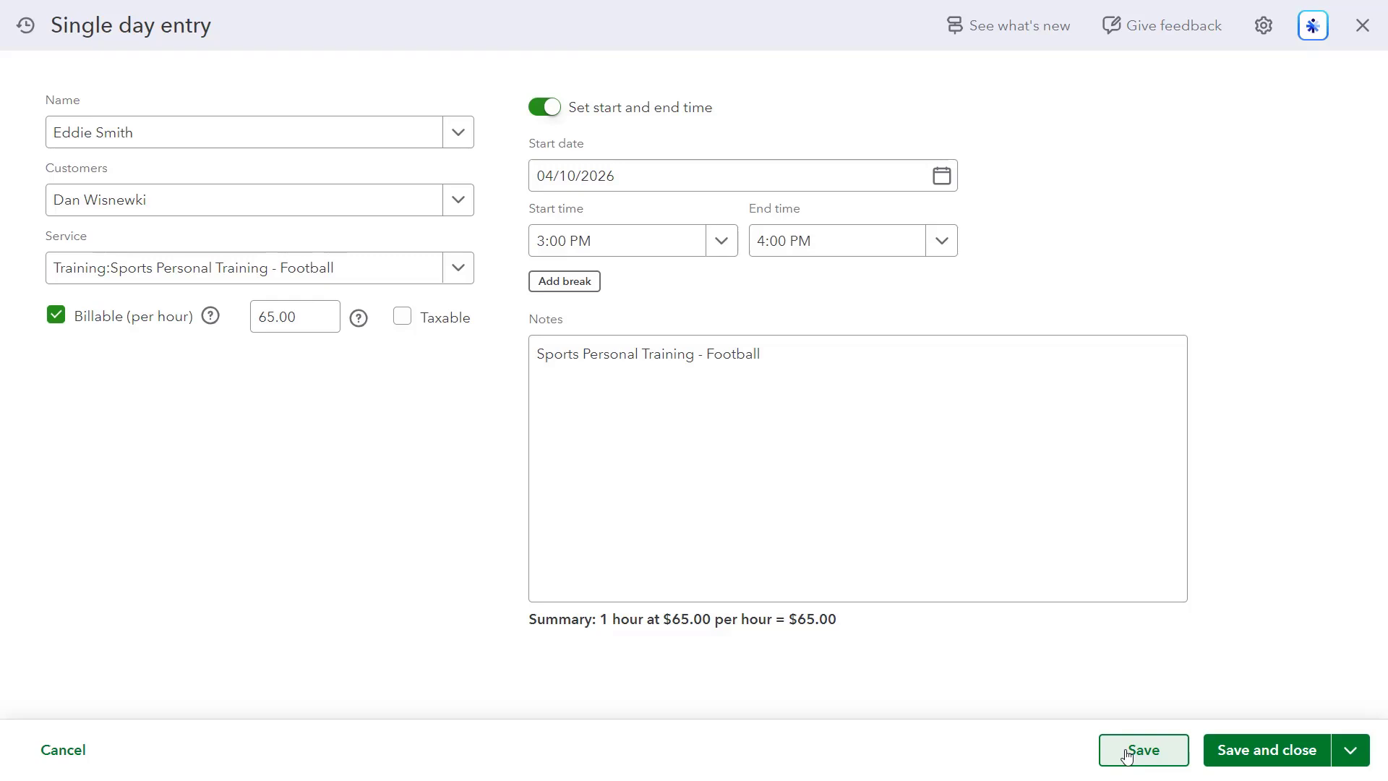
Review the alternative save options for the single day entry, and save and close it.
{"action": "left_click", "coordinate": [1353, 752]}
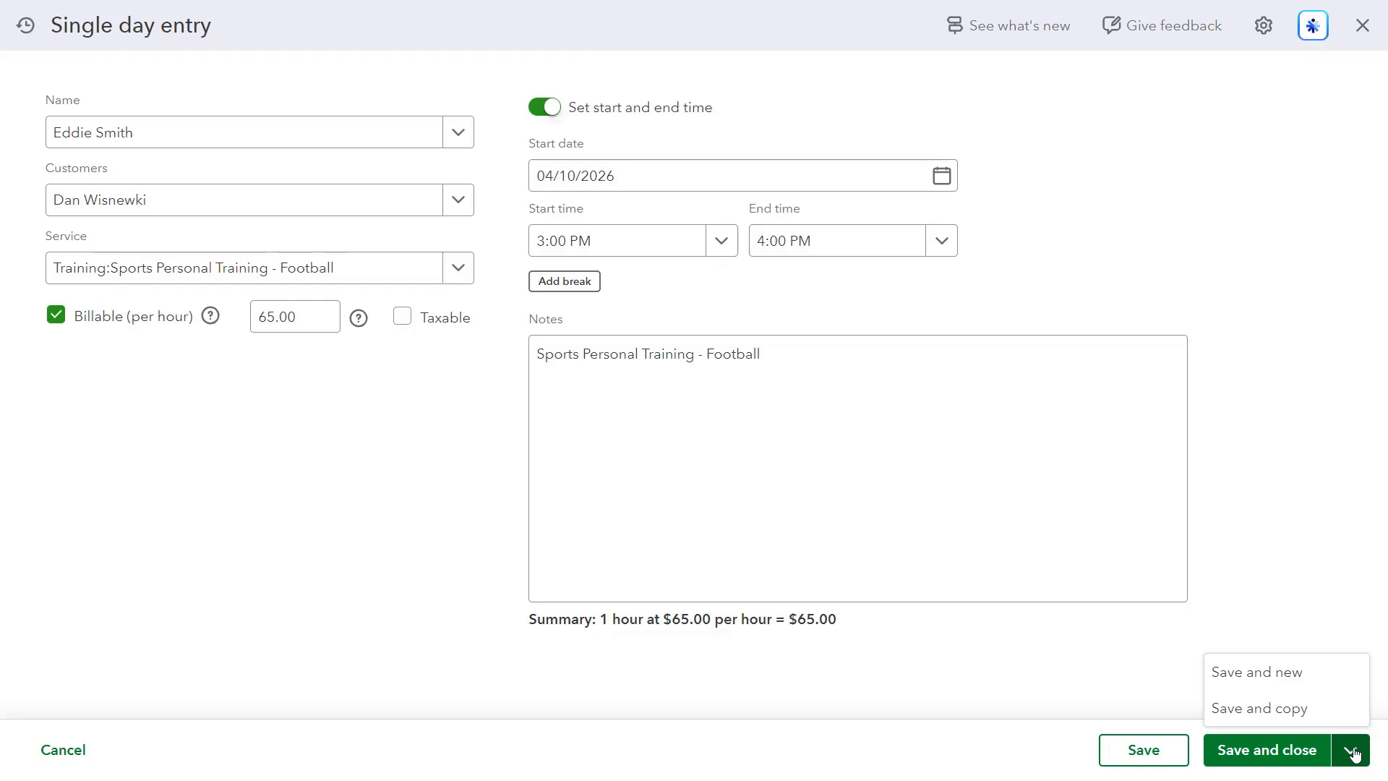
{"action": "left_click", "coordinate": [1353, 751]}
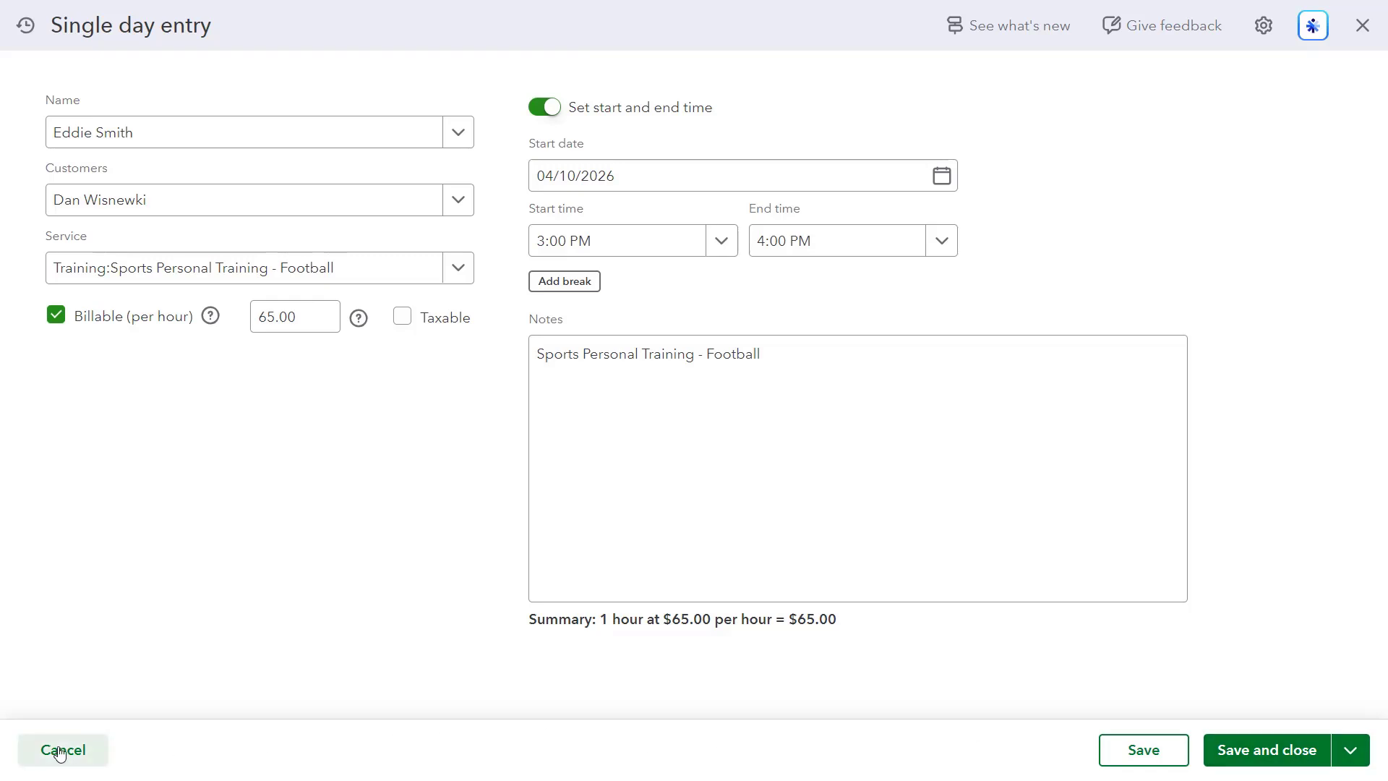
{"action": "left_click", "coordinate": [1222, 763]}
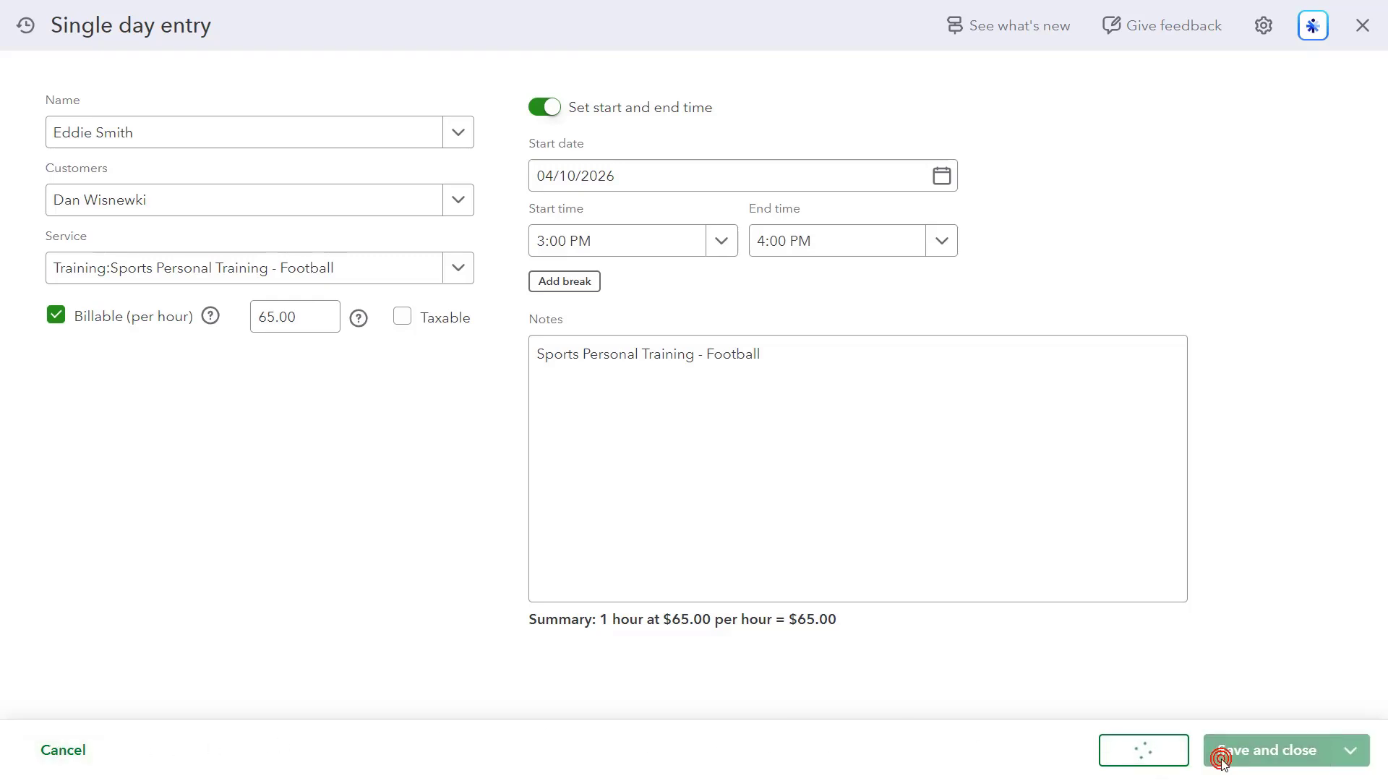